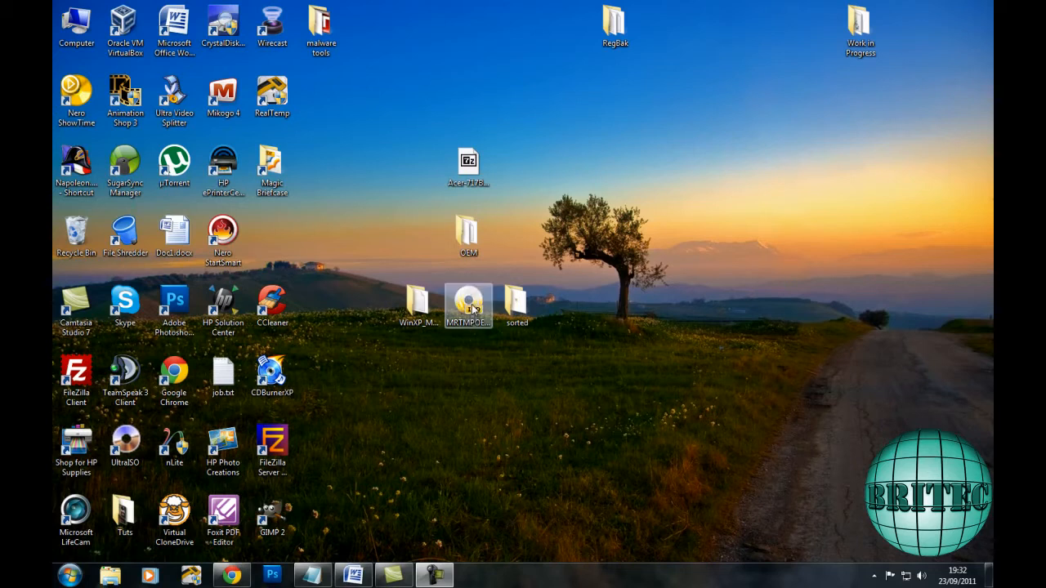
# - Open MRTMPOEM_EN.ISO from the desktop in UltraISO, view the image's contents and close it
pyautogui.click(474, 304)
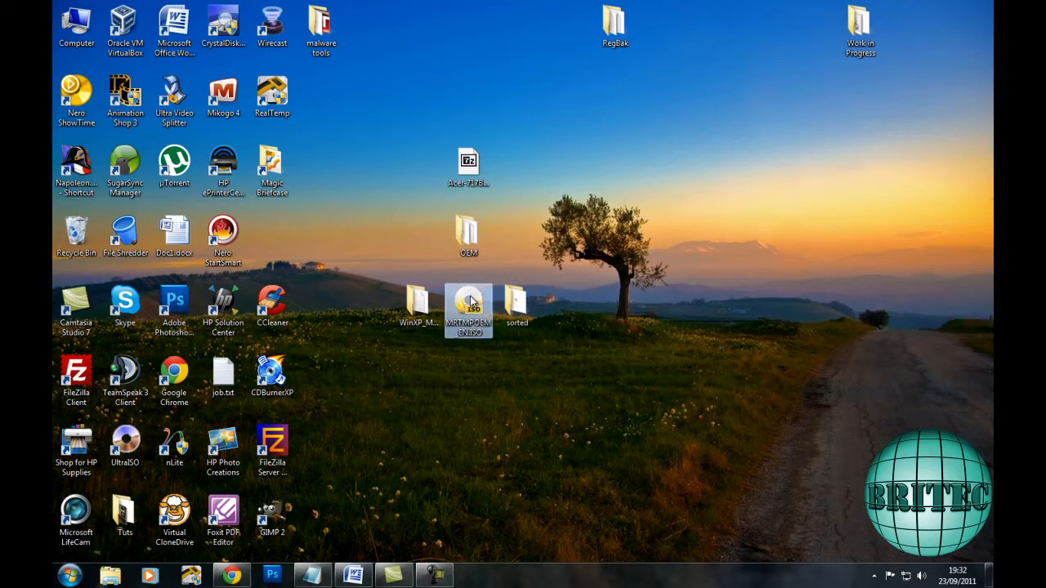
pyautogui.moveTo(481, 309)
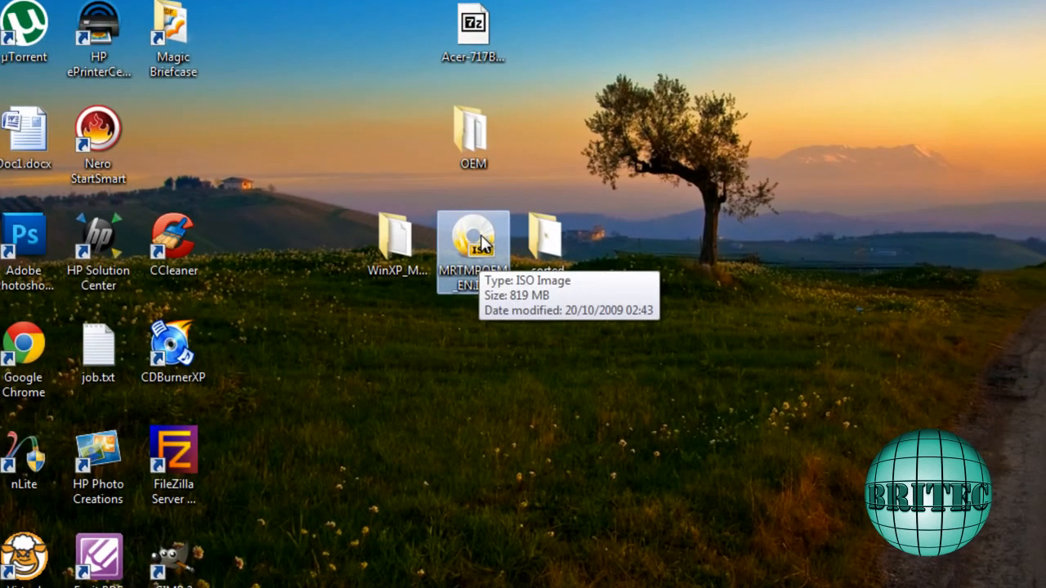
pyautogui.rightClick(481, 239)
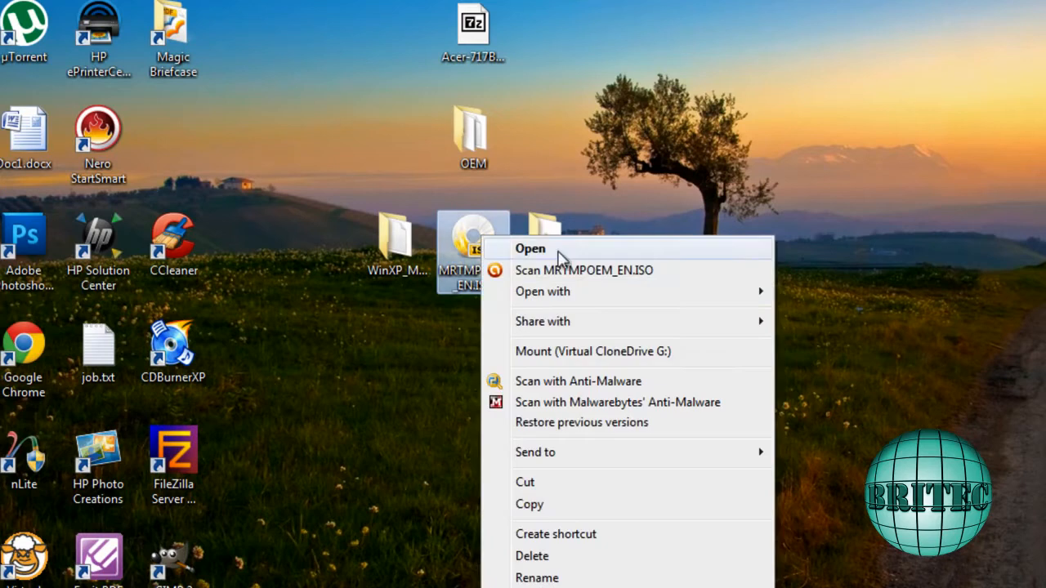
pyautogui.moveTo(567, 295)
pyautogui.click(822, 334)
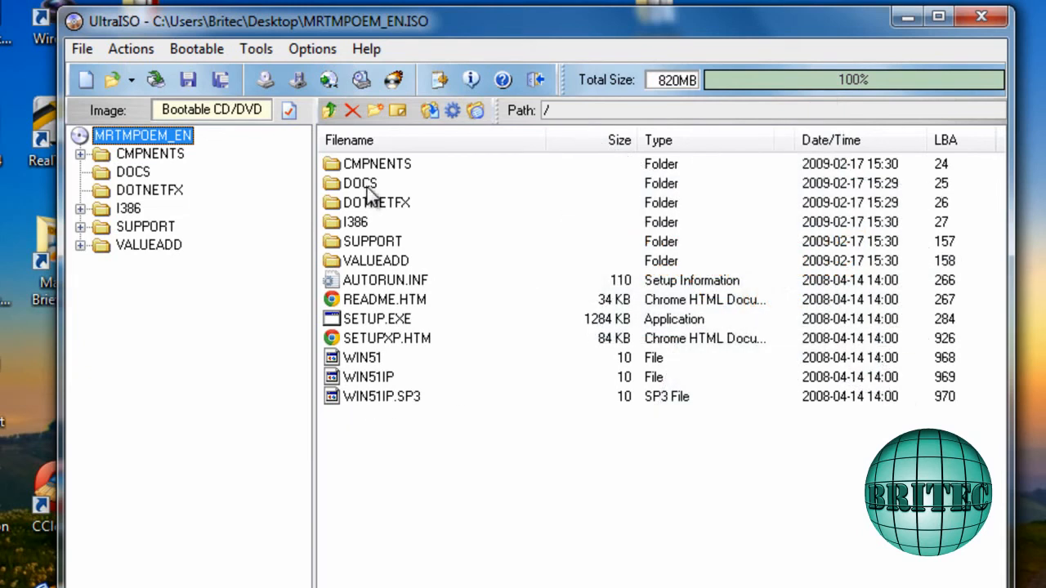
pyautogui.click(984, 18)
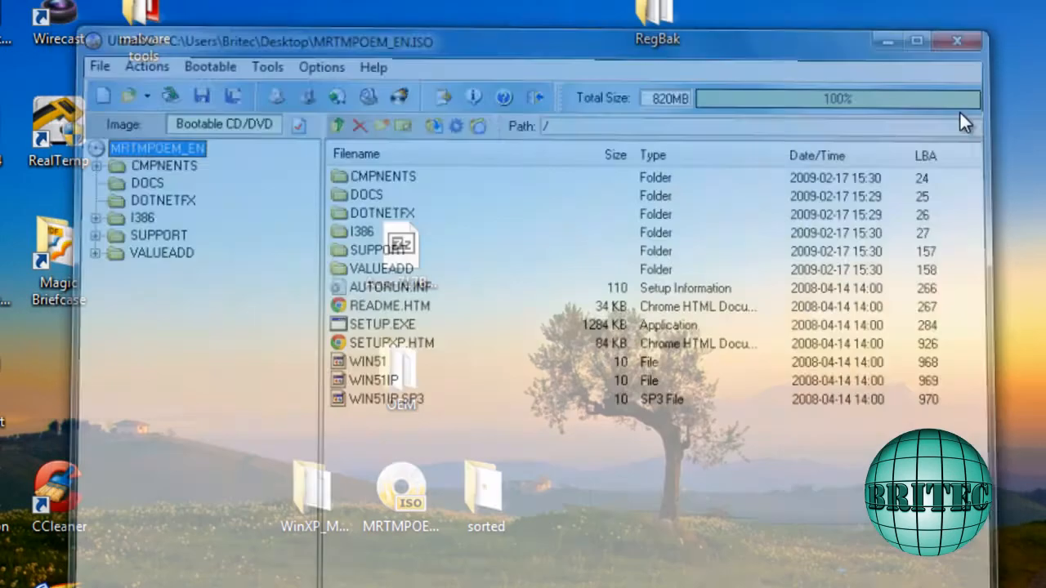
pyautogui.click(408, 500)
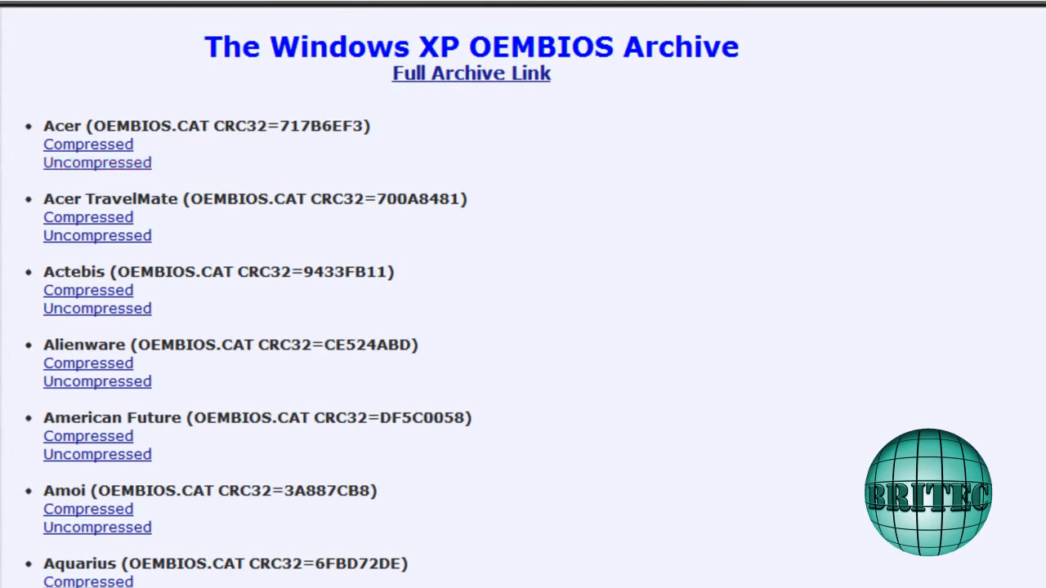
# - Browse the manufacturer entries in the Windows XP OEMBIOS Archive, from Acer down to the ones around Toshiba
pyautogui.scroll(-15, 523, 295)
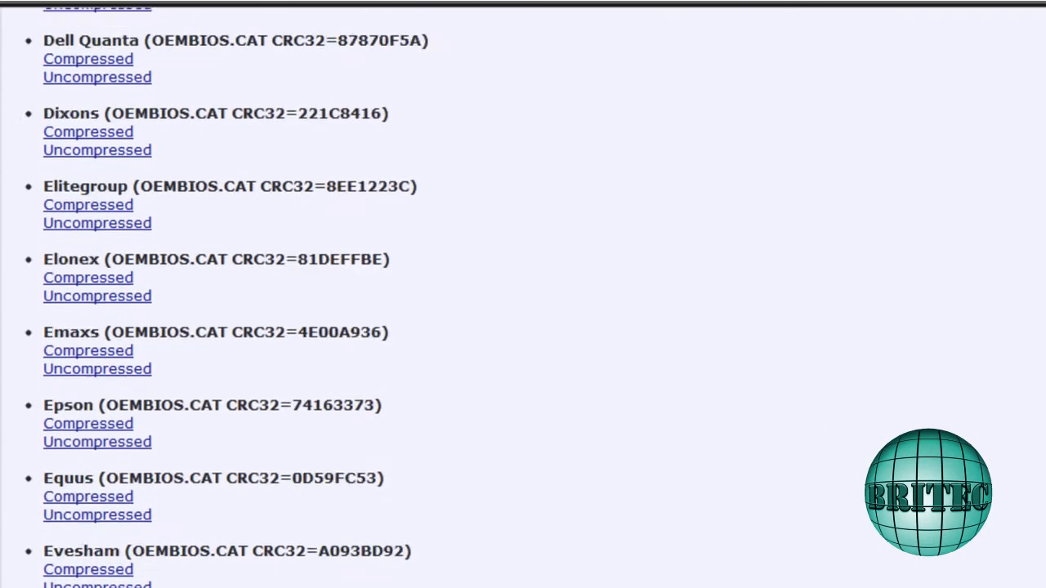
pyautogui.scroll(-18, 523, 294)
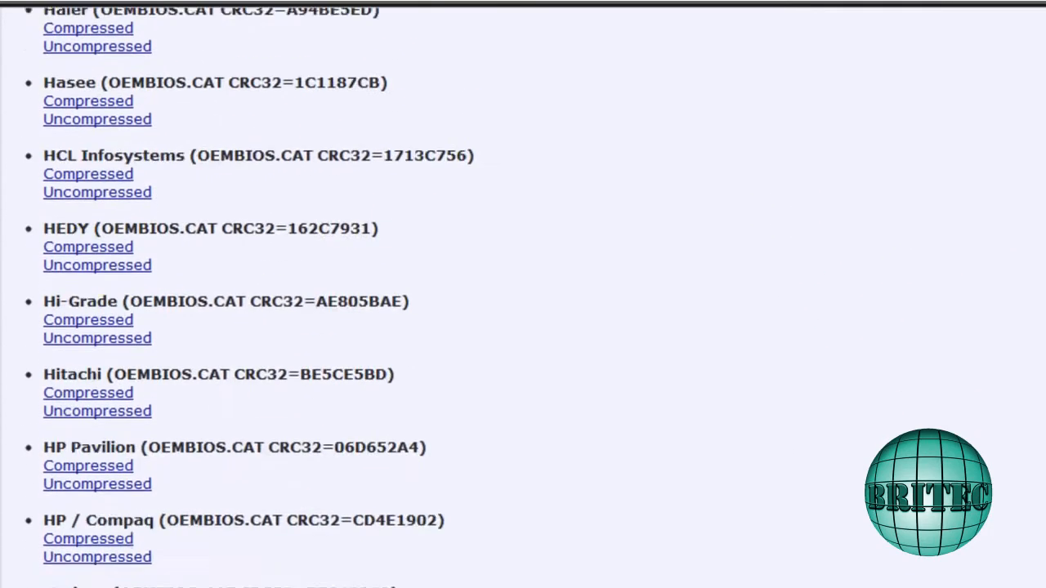
pyautogui.scroll(-8, 523, 294)
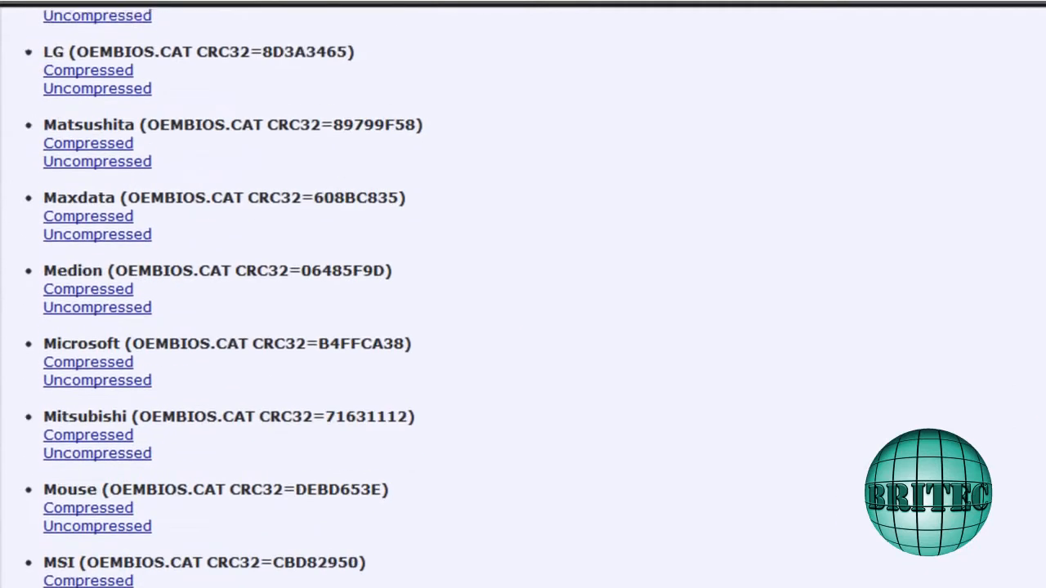
pyautogui.scroll(-11, 523, 294)
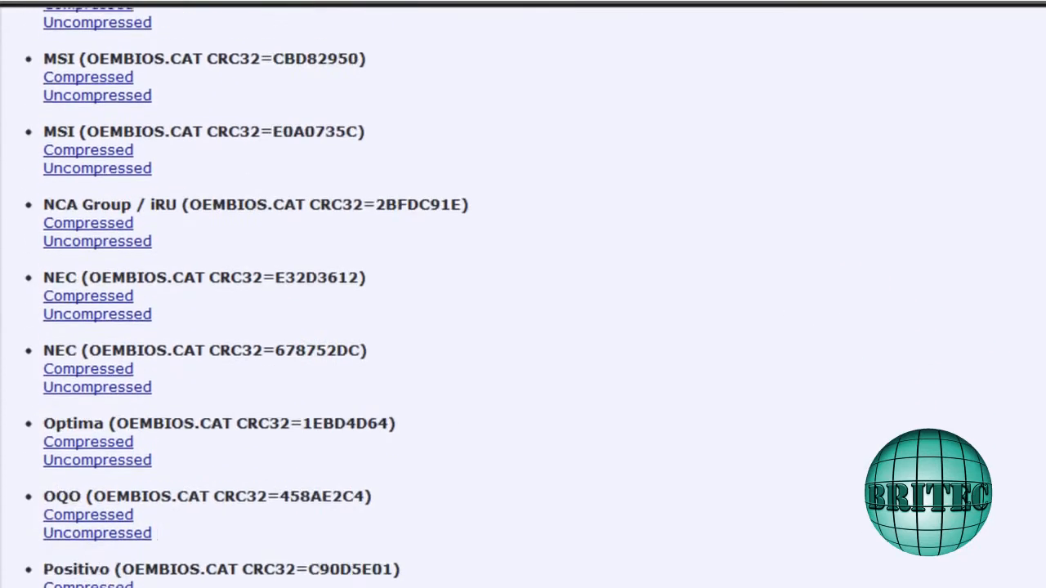
pyautogui.scroll(-11, 523, 294)
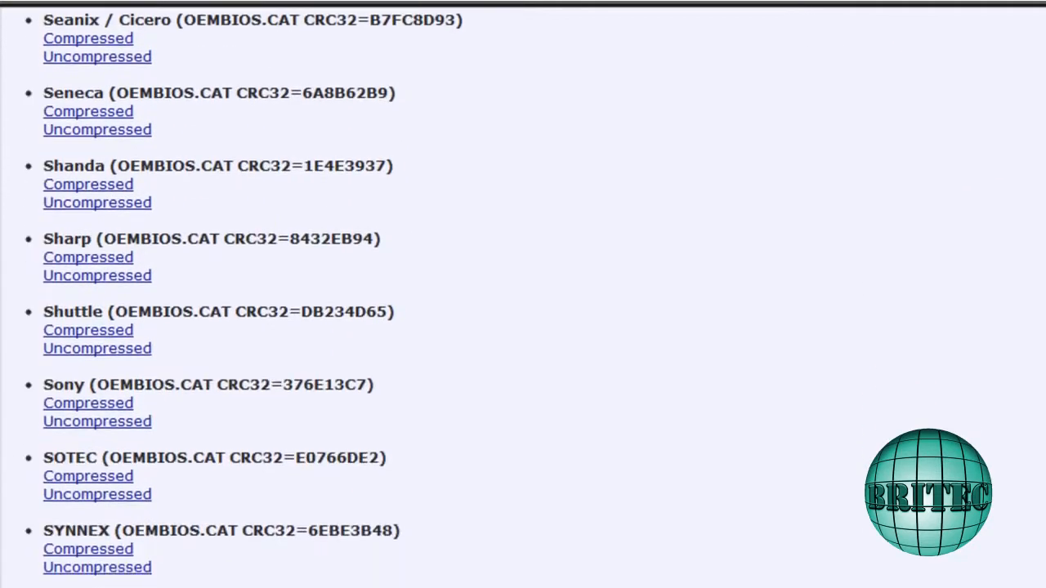
pyautogui.scroll(-3, 523, 294)
pyautogui.scroll(2, 523, 294)
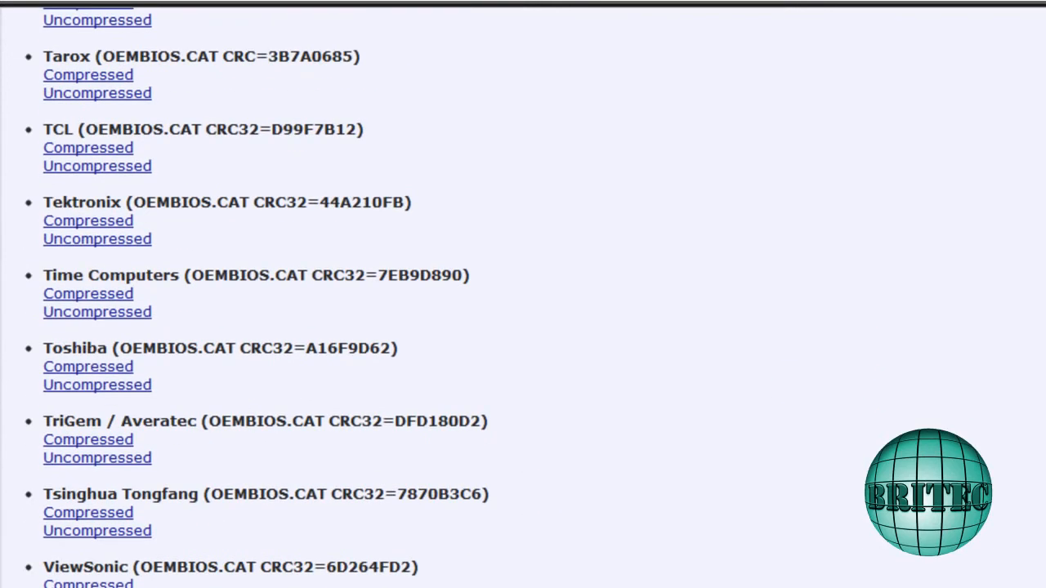
# - Switch to the MediaFire page for the WINXP MULTIOEMv2.1 archive and highlight the author's name in the title
pyautogui.press('super+d')
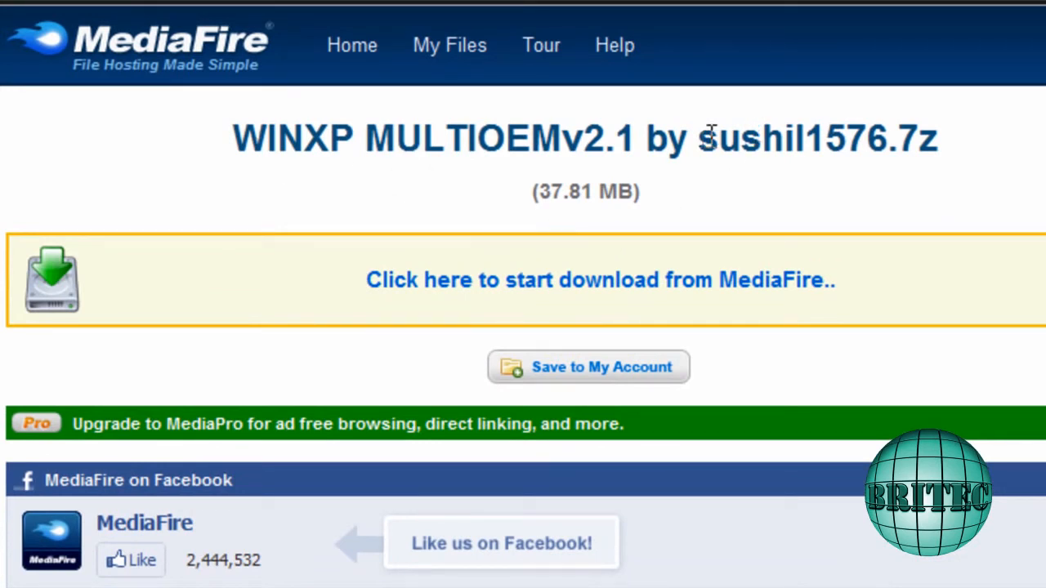
pyautogui.moveTo(698, 139); pyautogui.dragTo(816, 139)
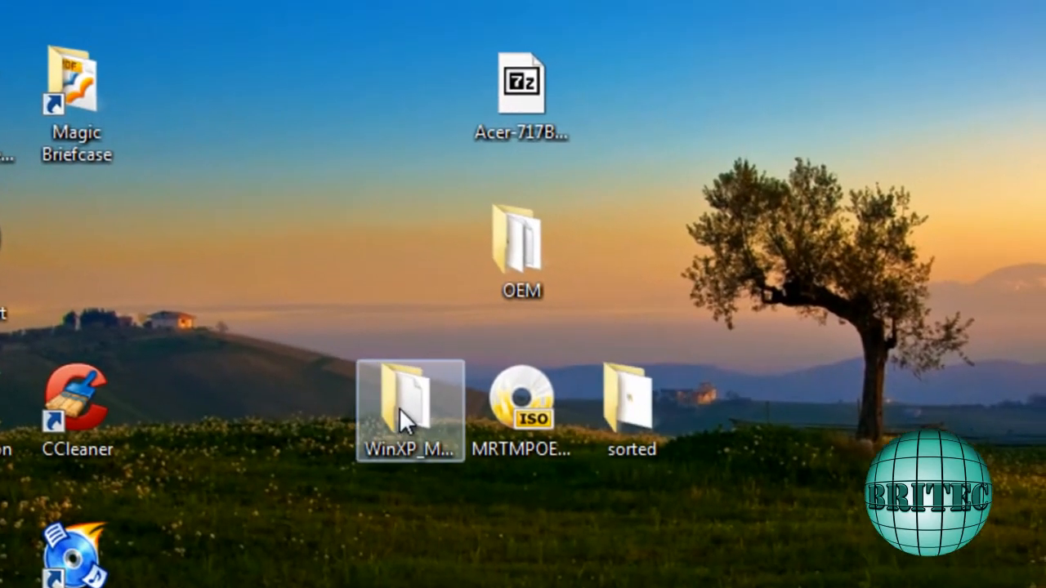
# - Open WINNT.SIF from the WinXP_MULTIOEM desktop folder with Notepad, chosen from the installed programs
pyautogui.doubleClick(391, 409)
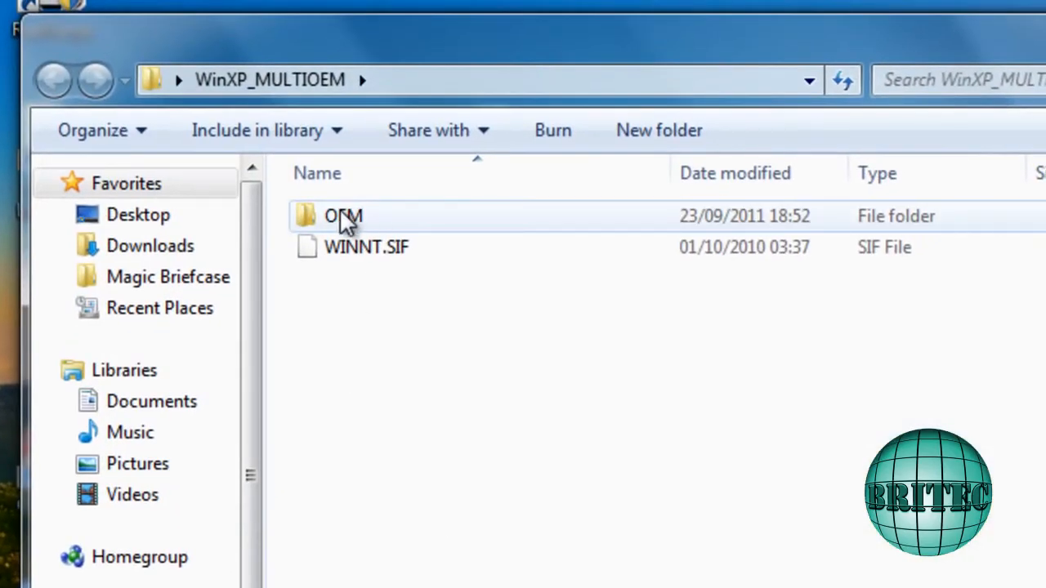
pyautogui.click(356, 258)
pyautogui.rightClick(357, 257)
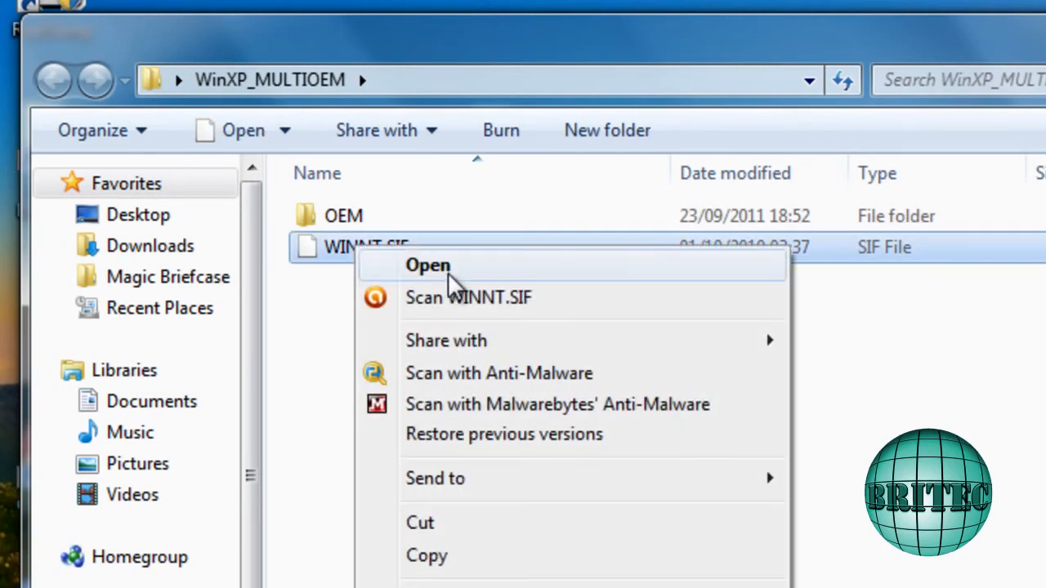
pyautogui.click(446, 268)
pyautogui.click(350, 501)
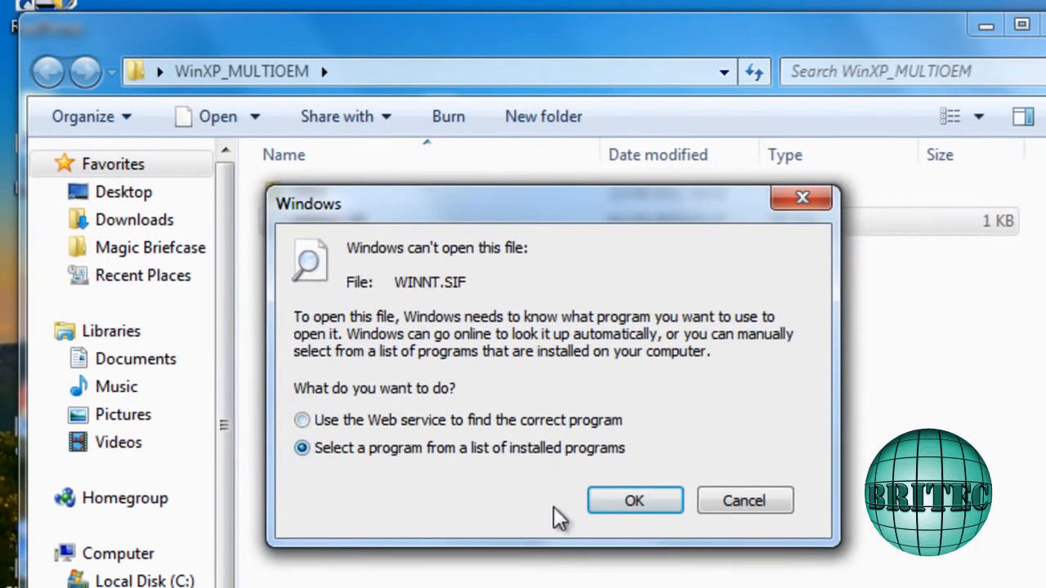
pyautogui.click(617, 500)
pyautogui.click(200, 555)
pyautogui.doubleClick(289, 232)
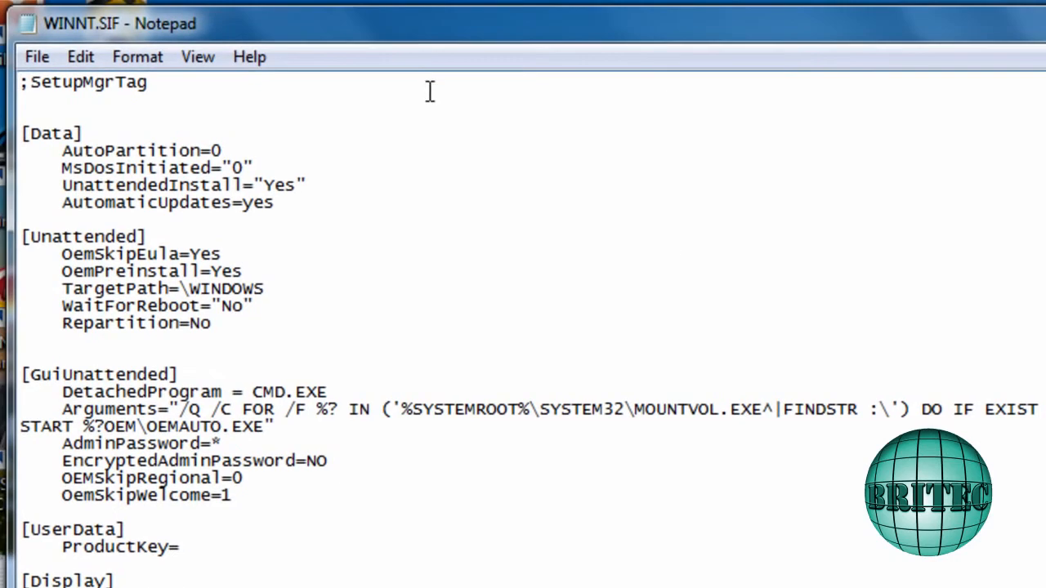
# - Highlight OEMAUTO.EXE in the GuiUnattended arguments of WINNT.SIF, review the sections below and close the file
pyautogui.moveTo(429, 23)
pyautogui.mouseDown()
pyautogui.moveTo(452, 44)
pyautogui.moveTo(431, 23)
pyautogui.mouseUp()
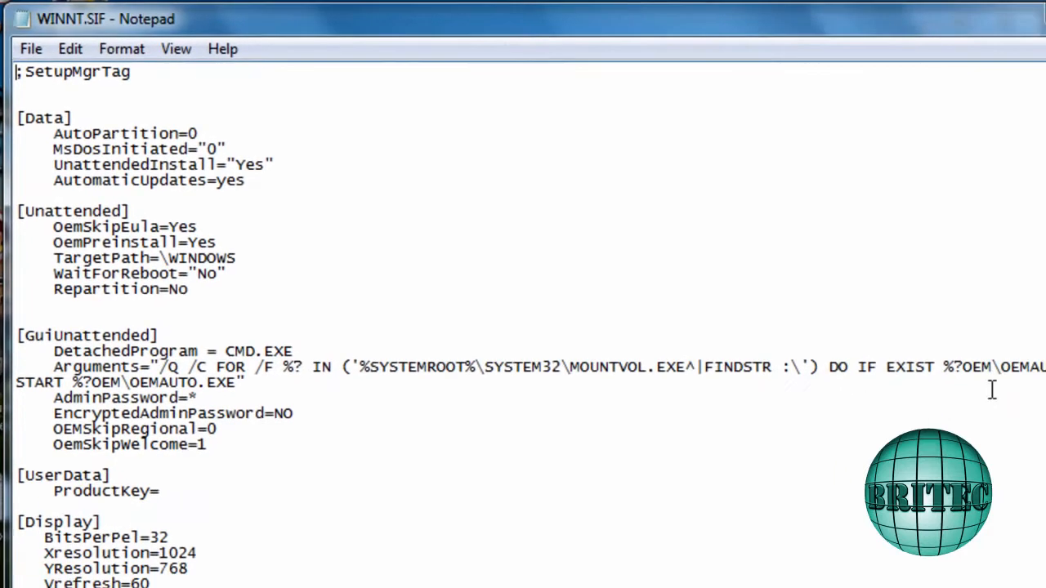
pyautogui.moveTo(1015, 337)
pyautogui.mouseDown()
pyautogui.moveTo(868, 333)
pyautogui.moveTo(987, 326)
pyautogui.moveTo(1017, 338)
pyautogui.mouseUp()
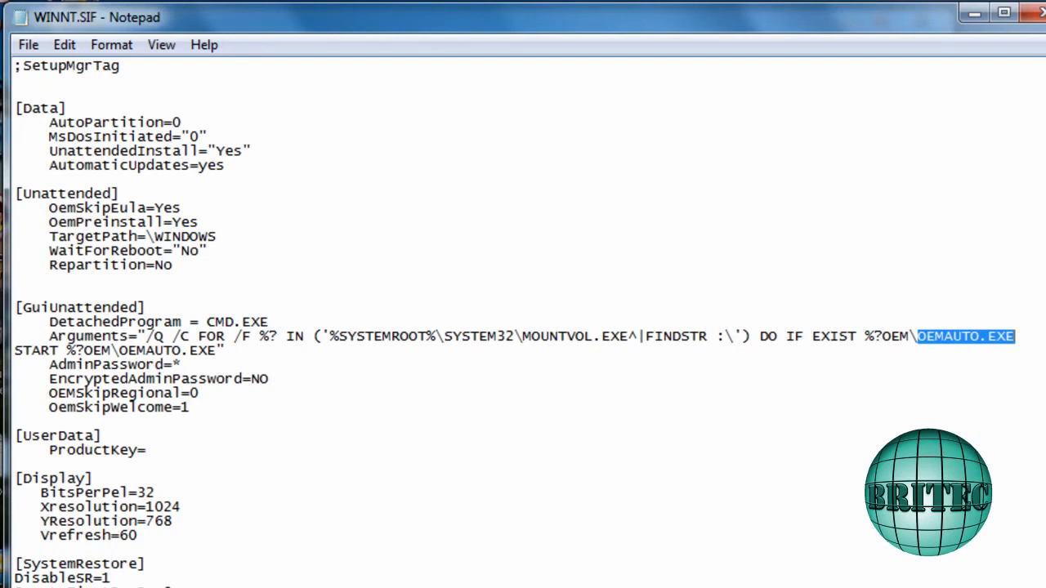
pyautogui.scroll(-6, 1038, 327)
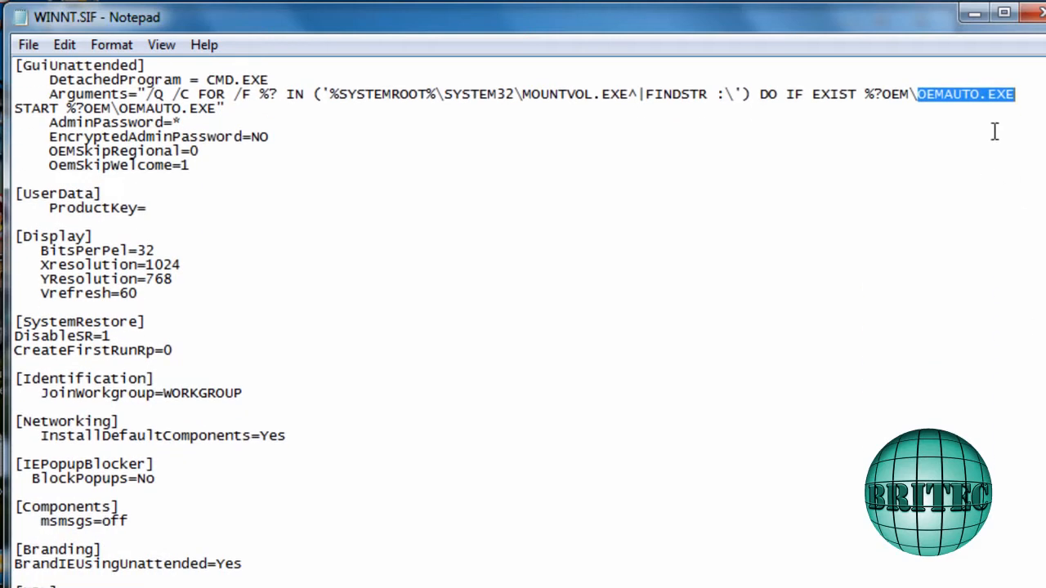
pyautogui.click(1032, 12)
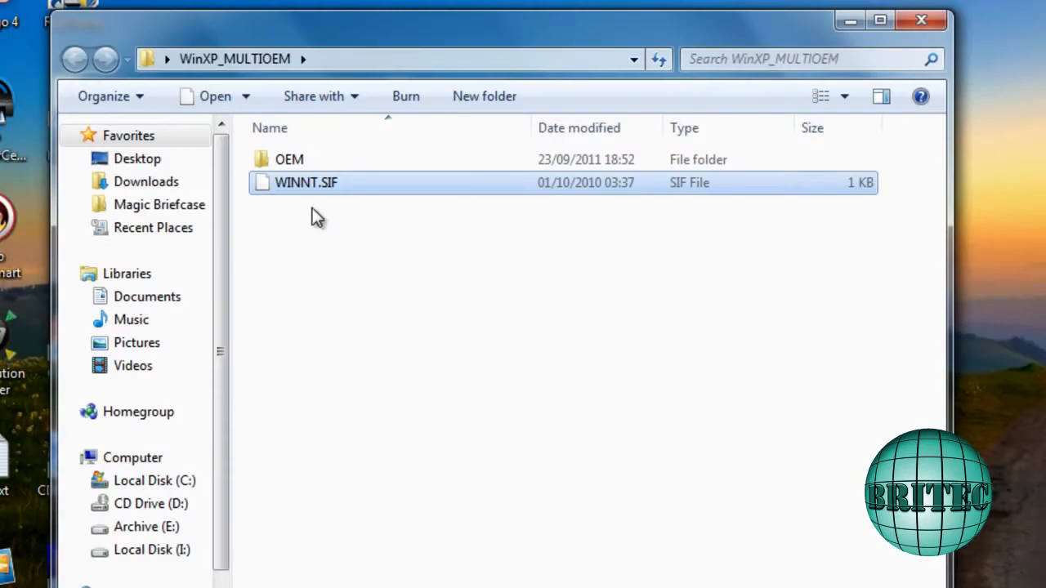
# - Open the OEM folder, check OEMAUTO.EXE's file details and browse the manufacturer folders inside Logos
pyautogui.doubleClick(289, 161)
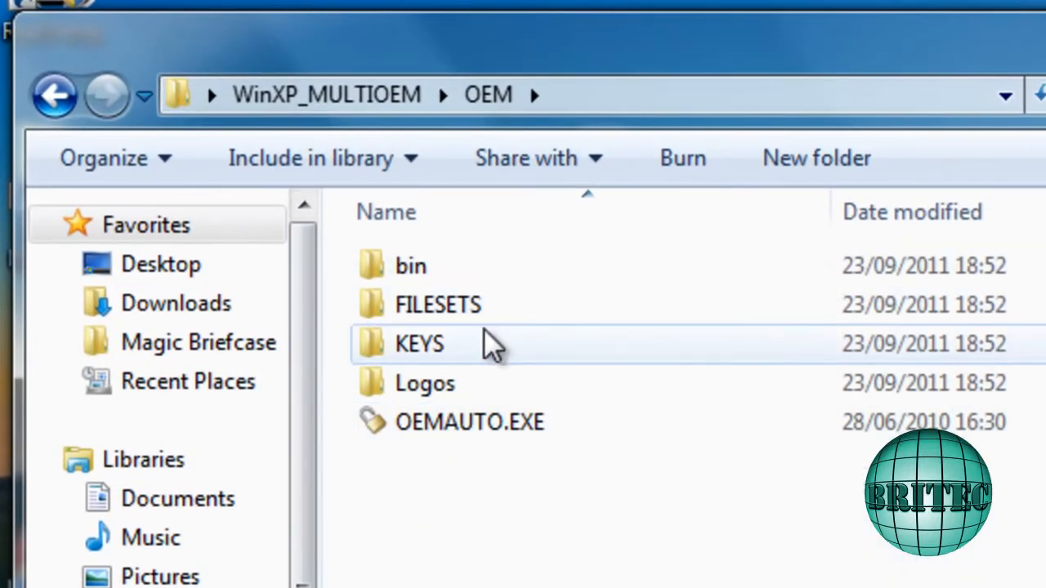
pyautogui.moveTo(431, 446)
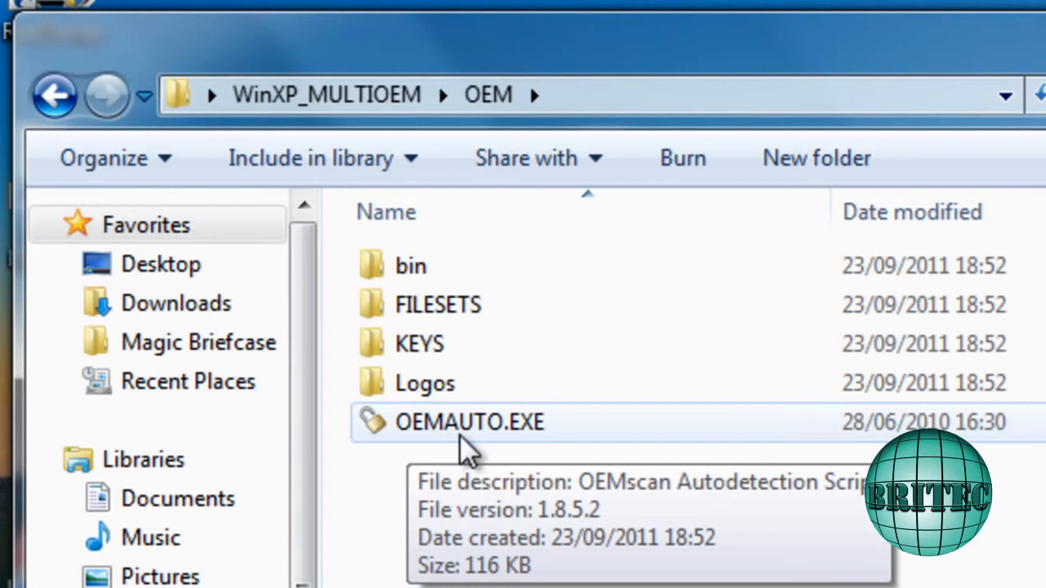
pyautogui.doubleClick(416, 394)
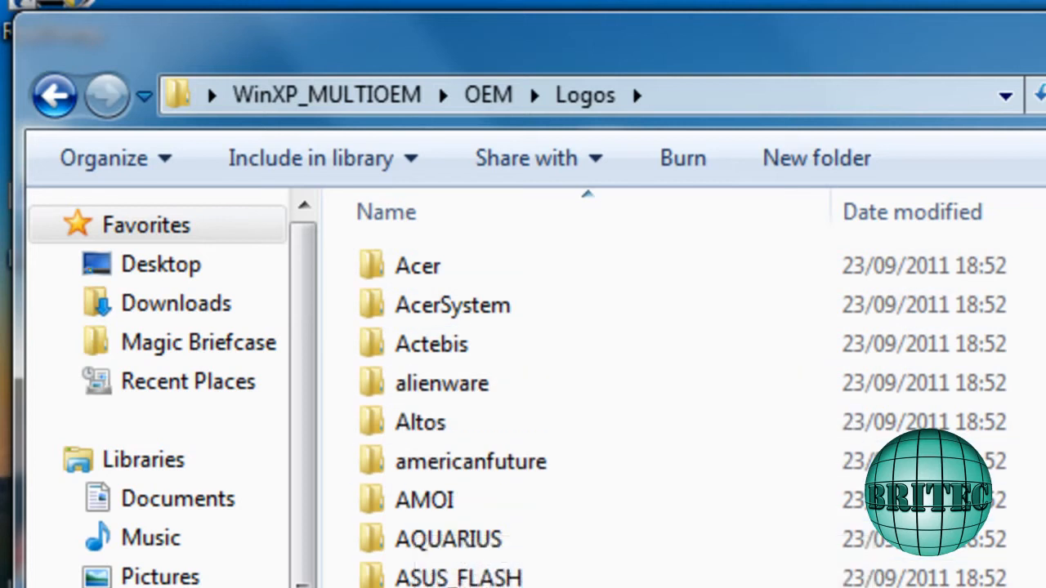
pyautogui.scroll(-4, 683, 411)
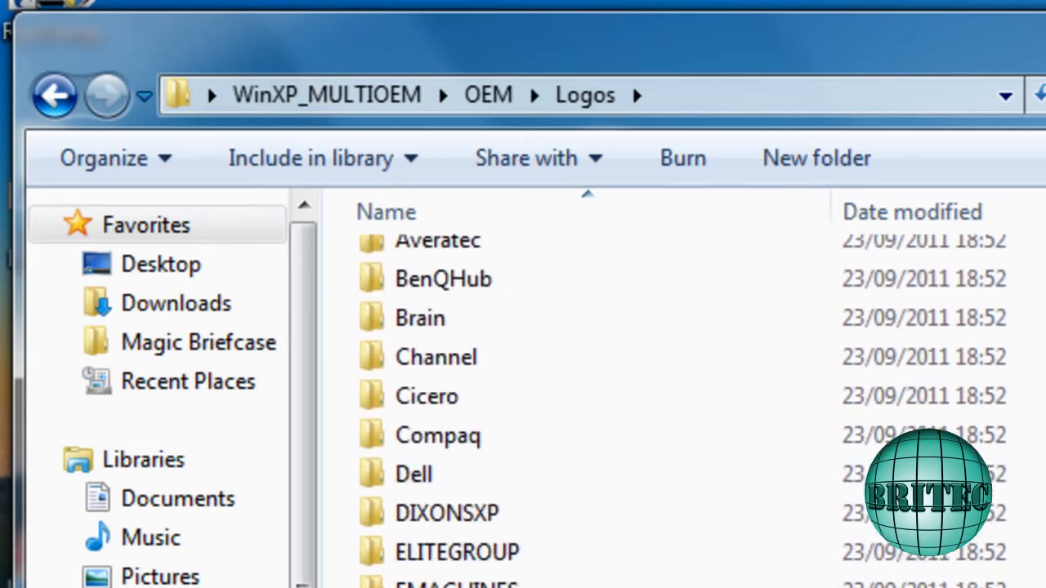
# - Inspect the walls and themes subfolders of the EPSON logo folder and return to Logos
pyautogui.doubleClick(425, 585)
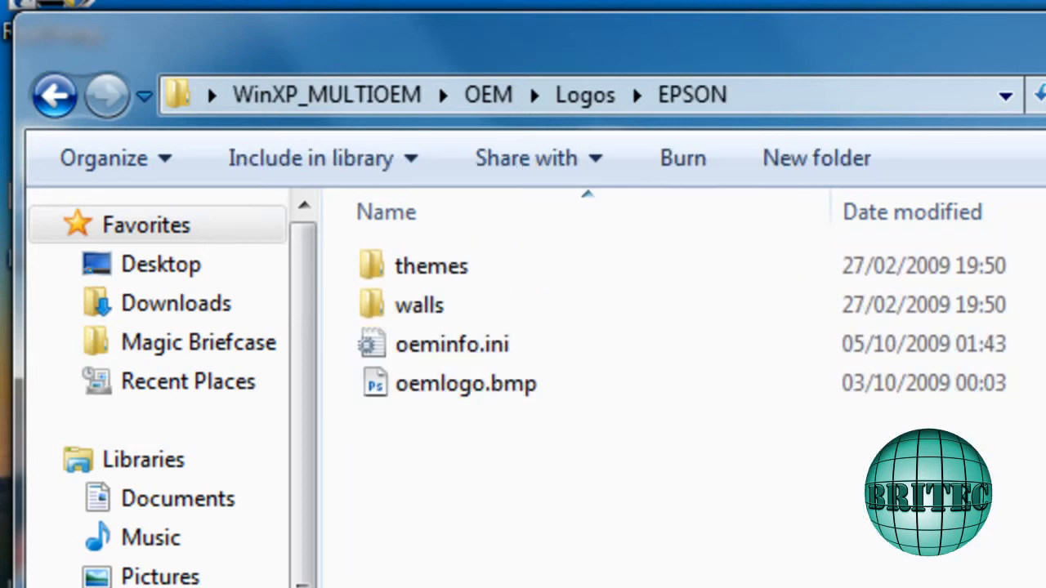
pyautogui.doubleClick(413, 315)
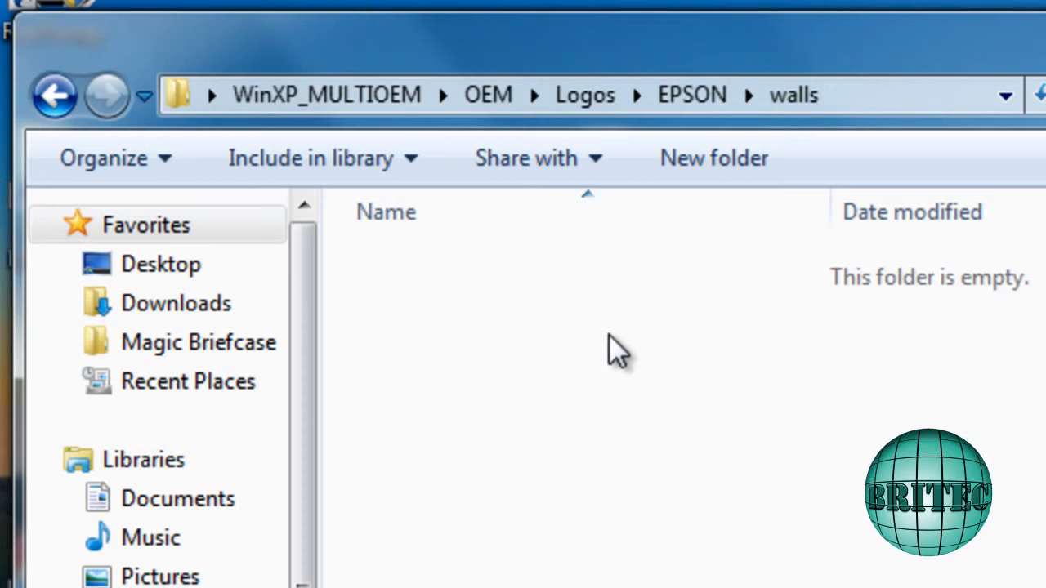
pyautogui.click(49, 105)
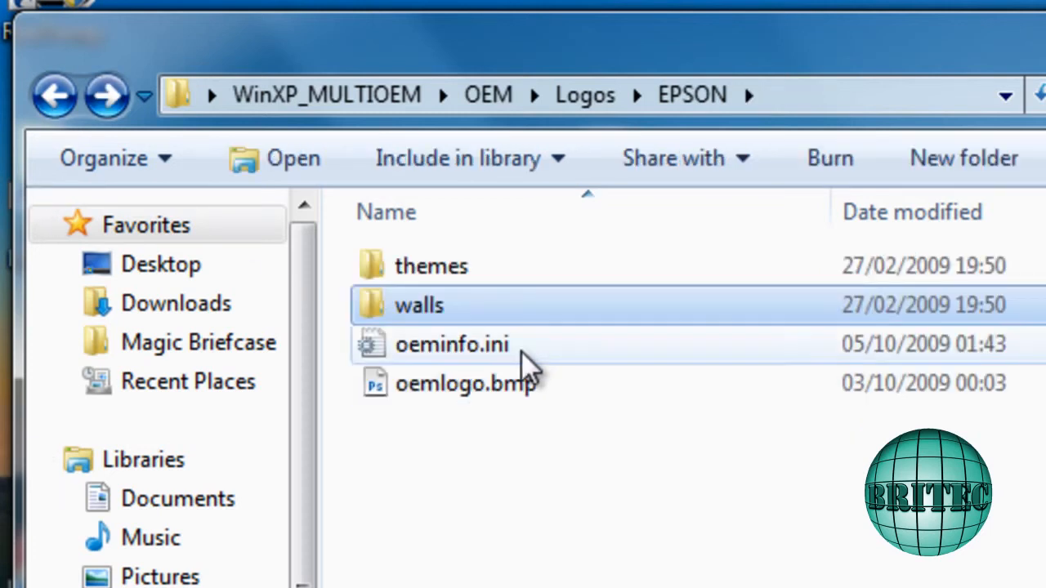
pyautogui.doubleClick(426, 274)
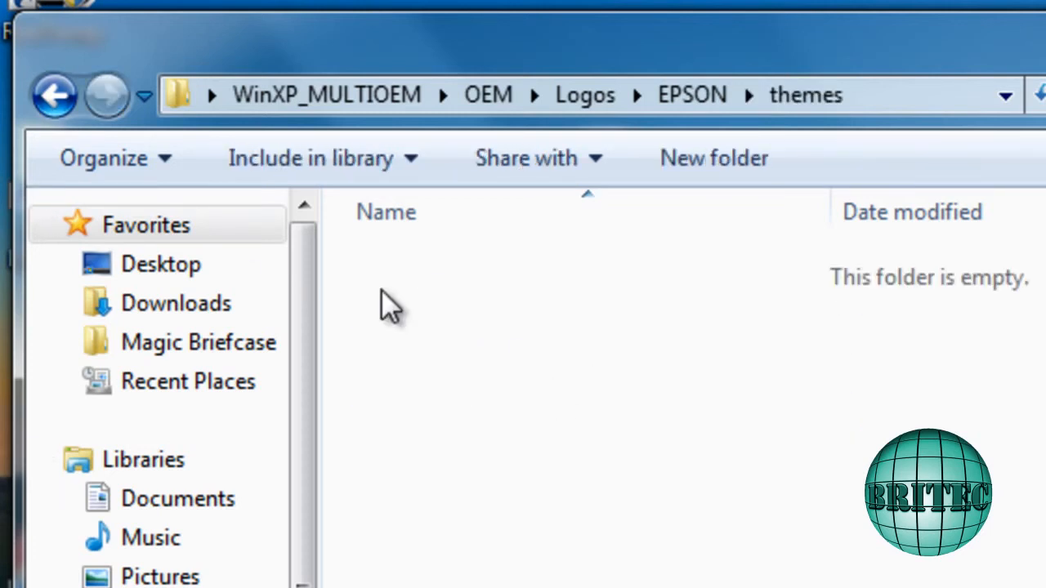
pyautogui.click(50, 100)
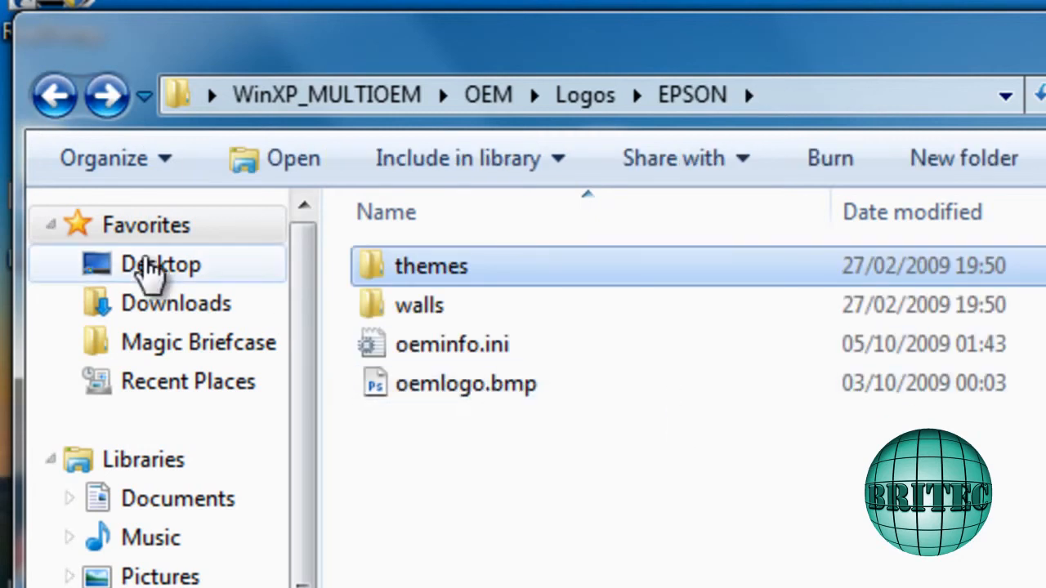
pyautogui.click(53, 101)
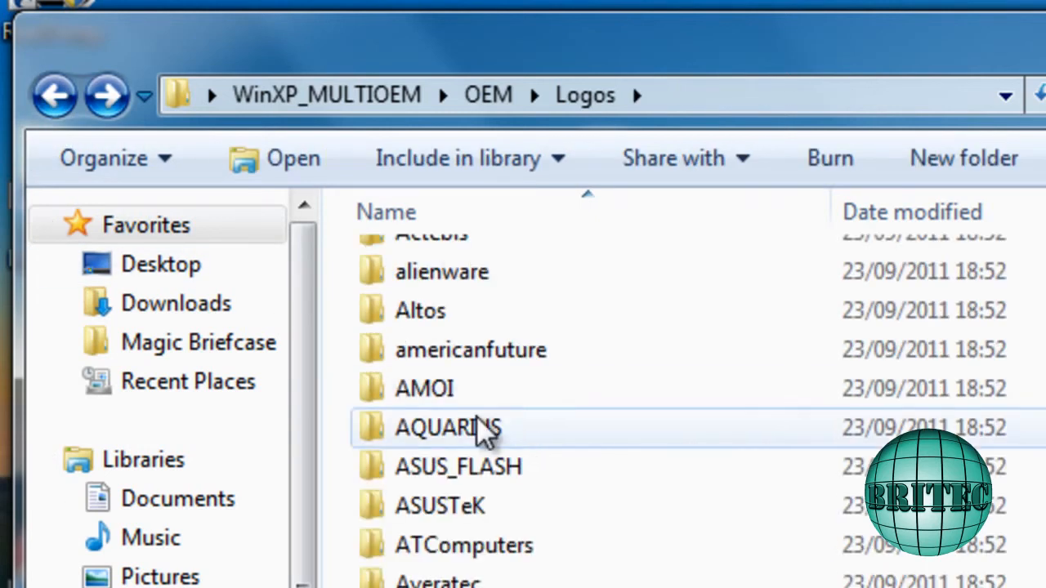
# - Return to the OEM folder and open KEYS\XP\XP_MCE to view its files
pyautogui.click(55, 104)
pyautogui.doubleClick(421, 348)
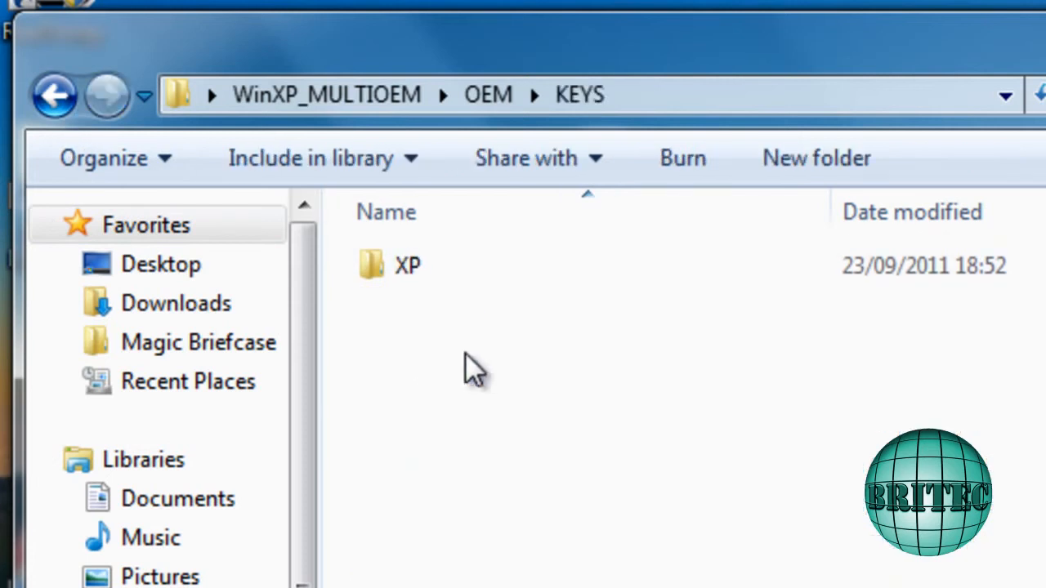
pyautogui.doubleClick(384, 277)
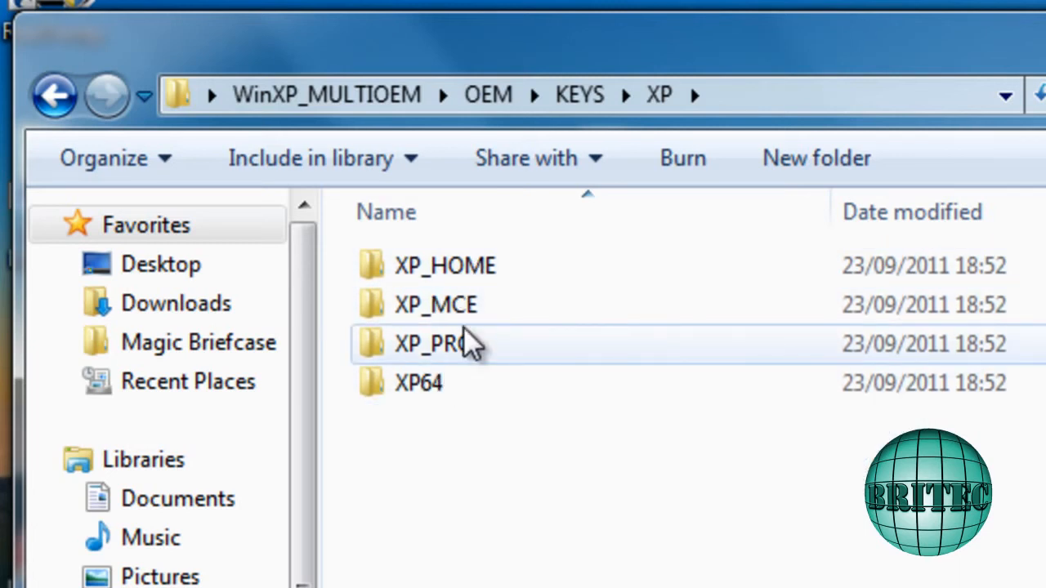
pyautogui.doubleClick(454, 317)
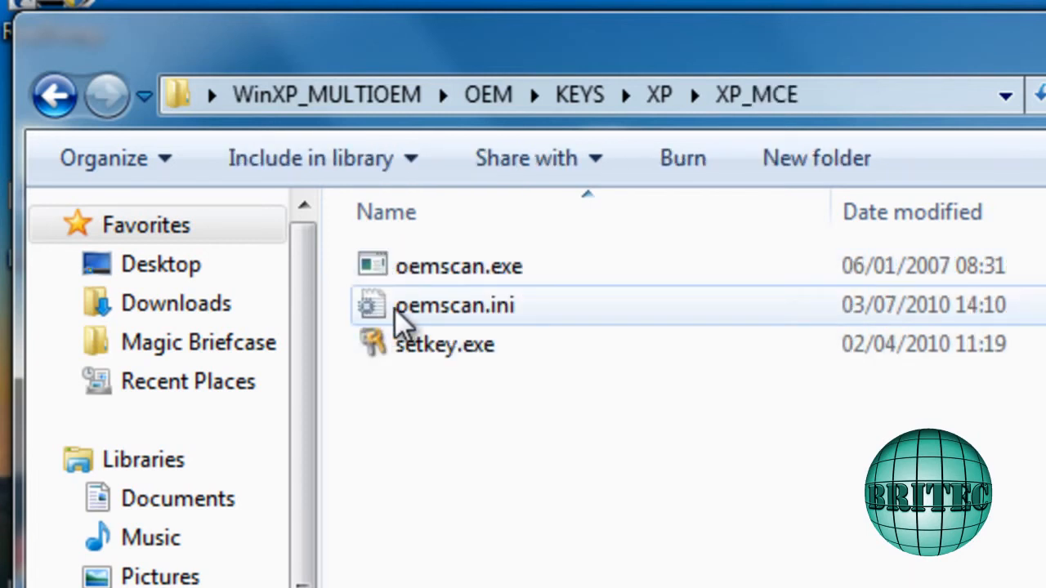
# - Check the file details of oemscan.exe and oemscan.ini in XP_MCE, and open oemscan.ini for editing
pyautogui.moveTo(436, 317)
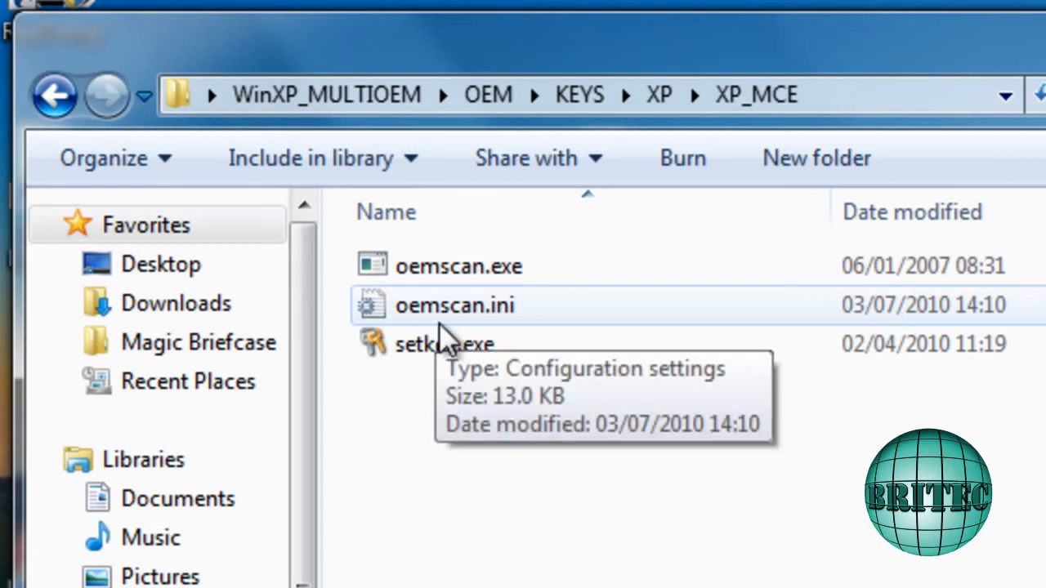
pyautogui.click(53, 99)
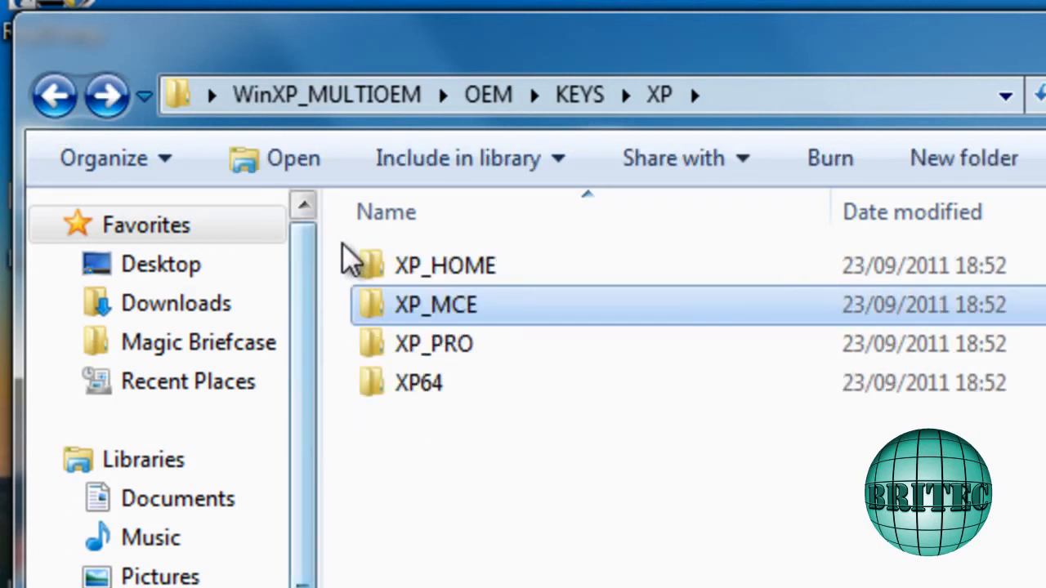
pyautogui.doubleClick(443, 305)
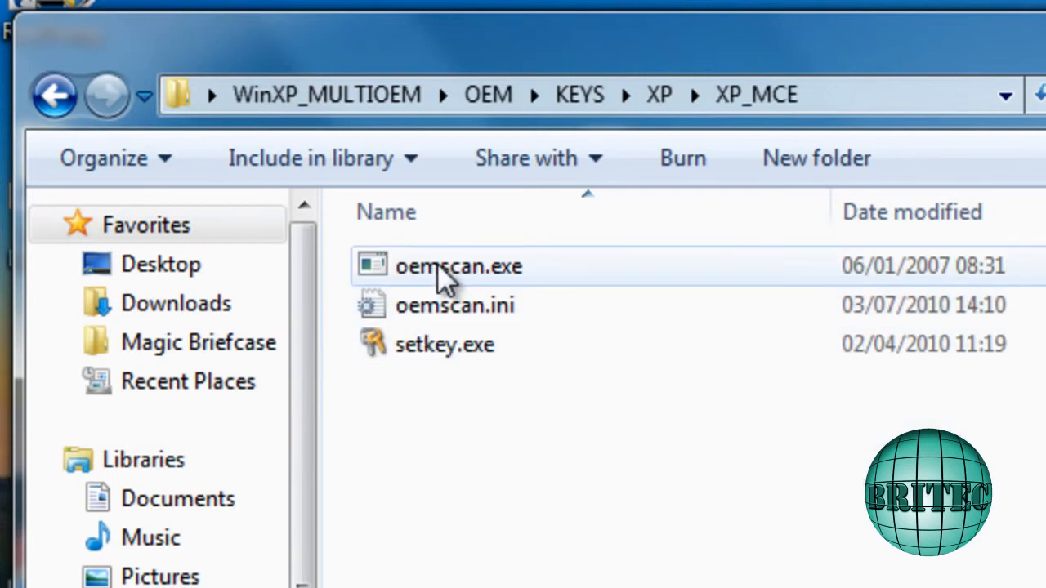
pyautogui.moveTo(415, 277)
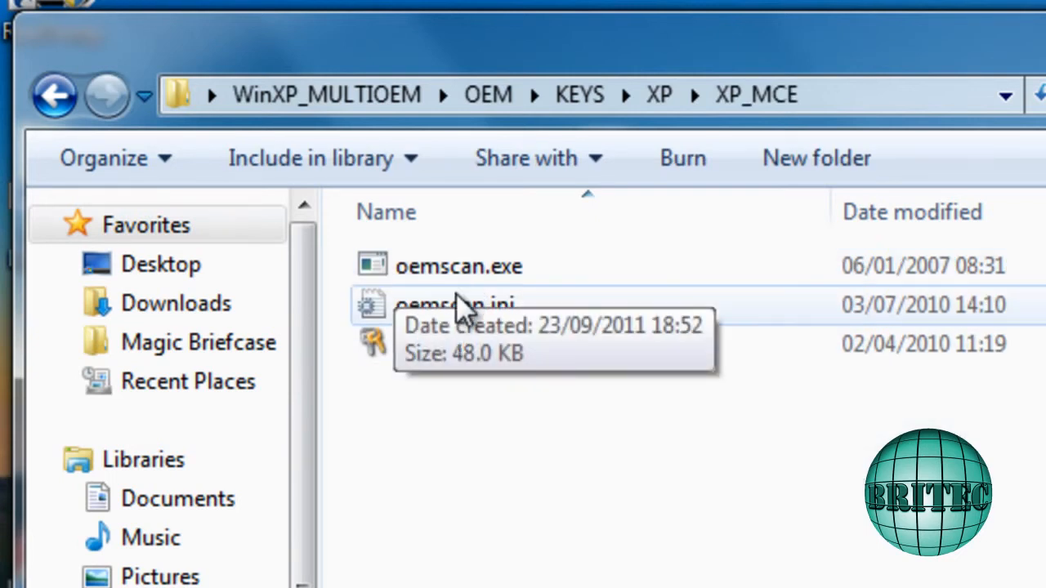
pyautogui.click(433, 317)
pyautogui.moveTo(417, 322)
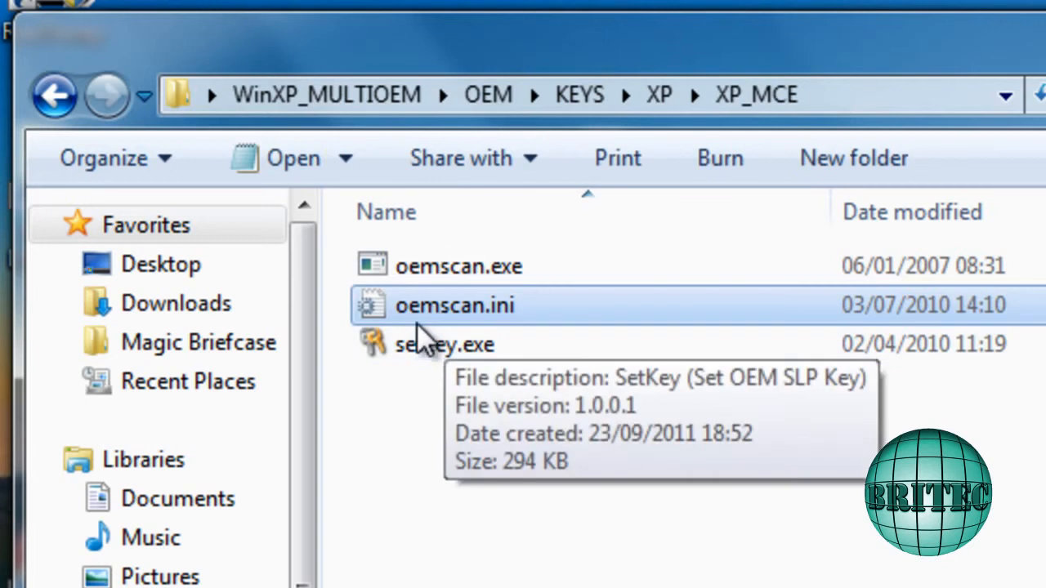
pyautogui.rightClick(462, 312)
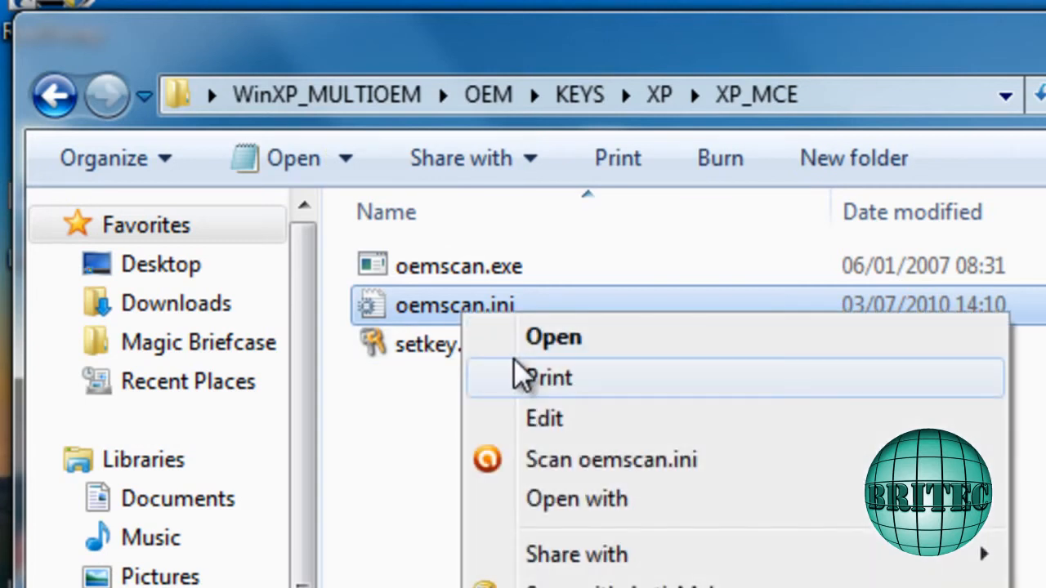
pyautogui.click(539, 419)
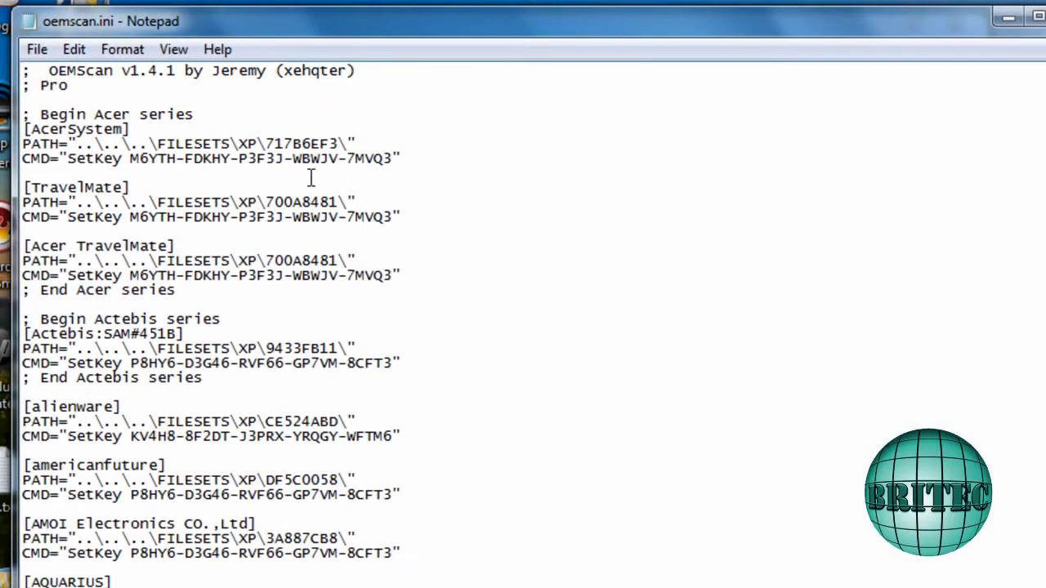
# - Highlight the author credit in oemscan.ini's header, review the manufacturer entries down to the Dell series and close the file
pyautogui.moveTo(218, 72); pyautogui.dragTo(350, 82)
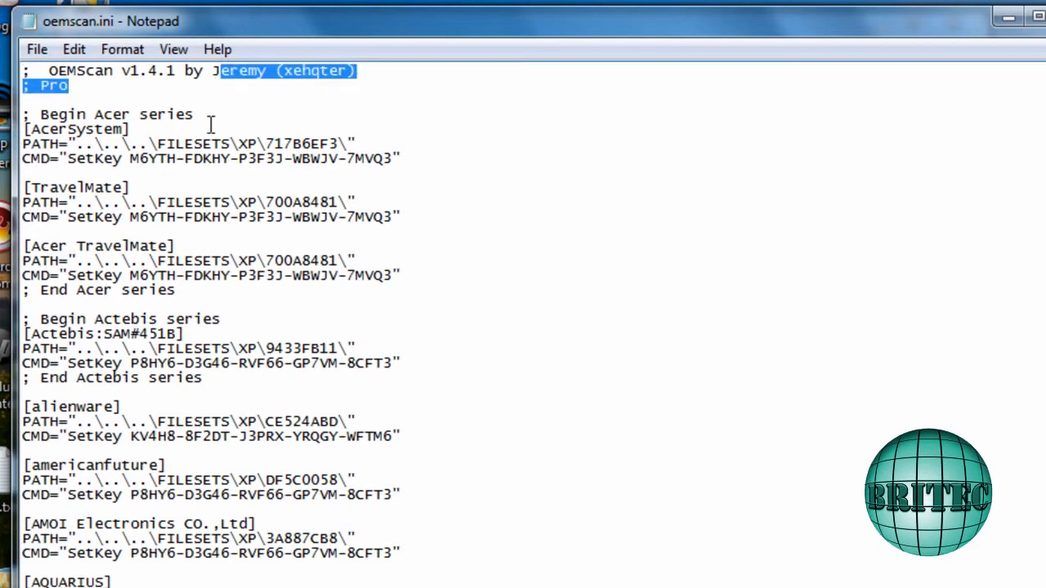
pyautogui.click(127, 85)
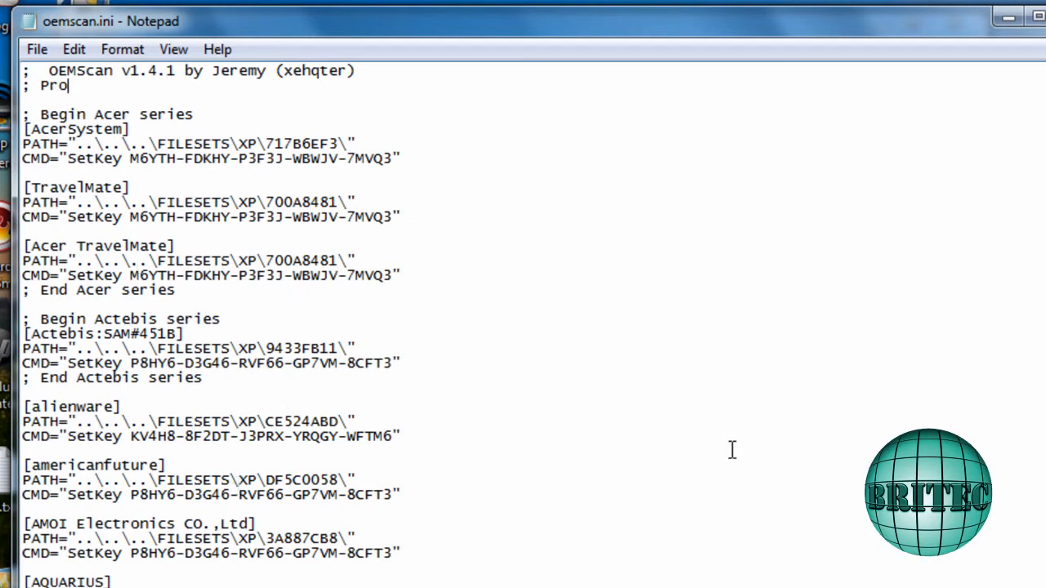
pyautogui.click(695, 157)
pyautogui.scroll(-13, 523, 326)
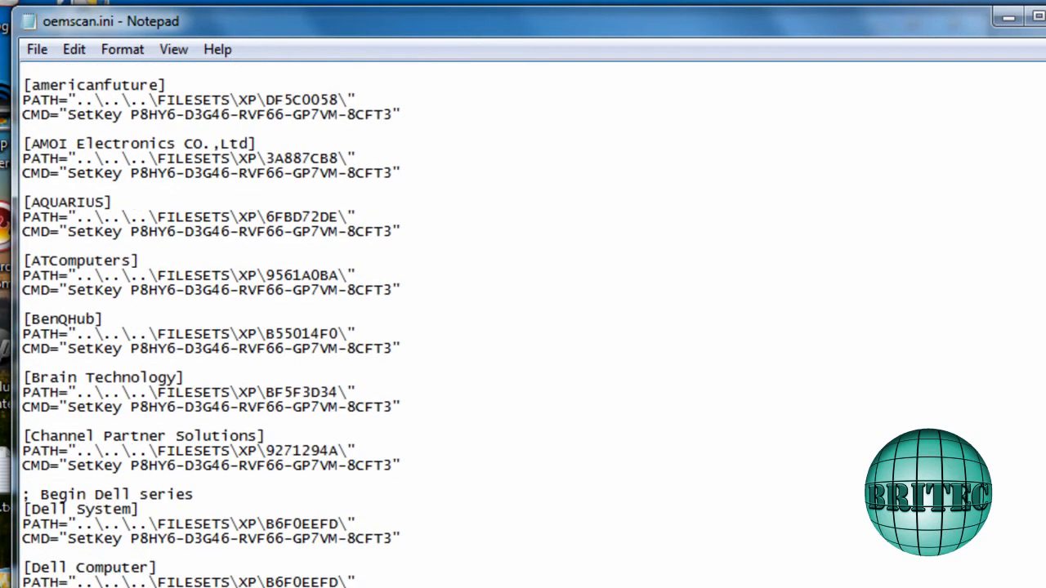
pyautogui.scroll(-1, 523, 326)
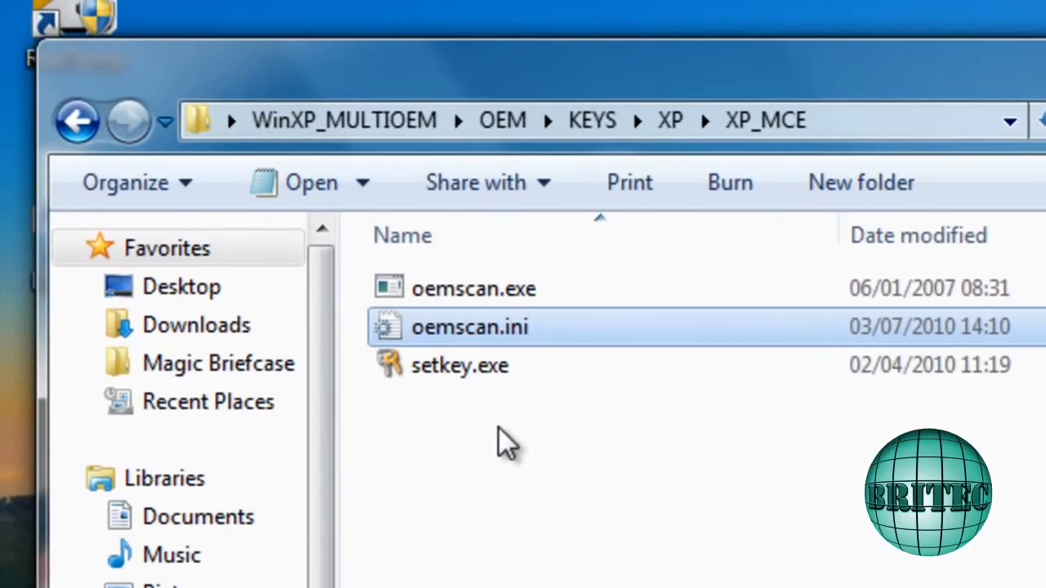
# - Return to the OEM folder and open FILESETS\XP\3A0C0121 to inspect its contents
pyautogui.click(80, 123)
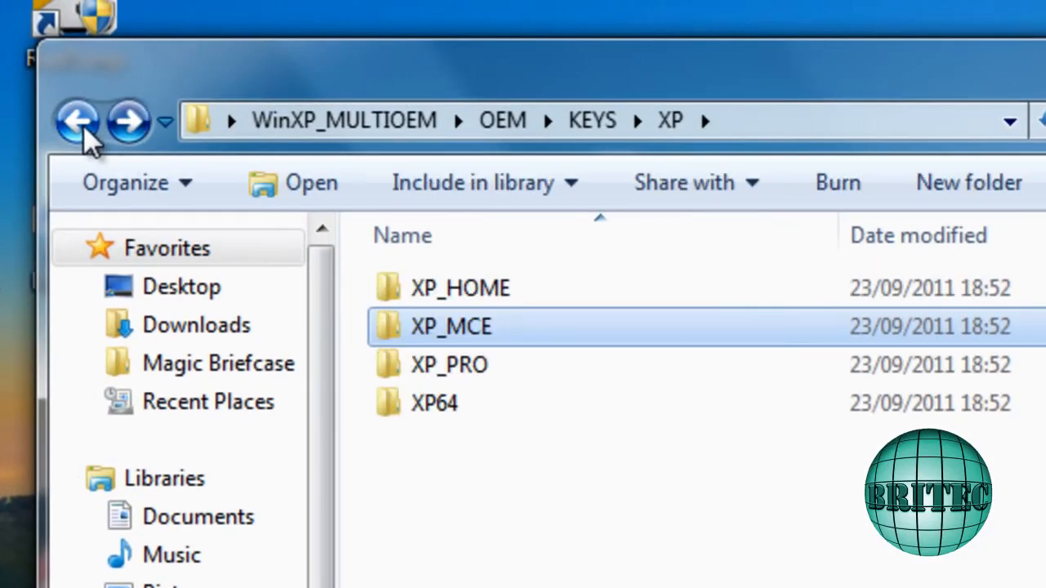
pyautogui.click(82, 127)
pyautogui.click(75, 131)
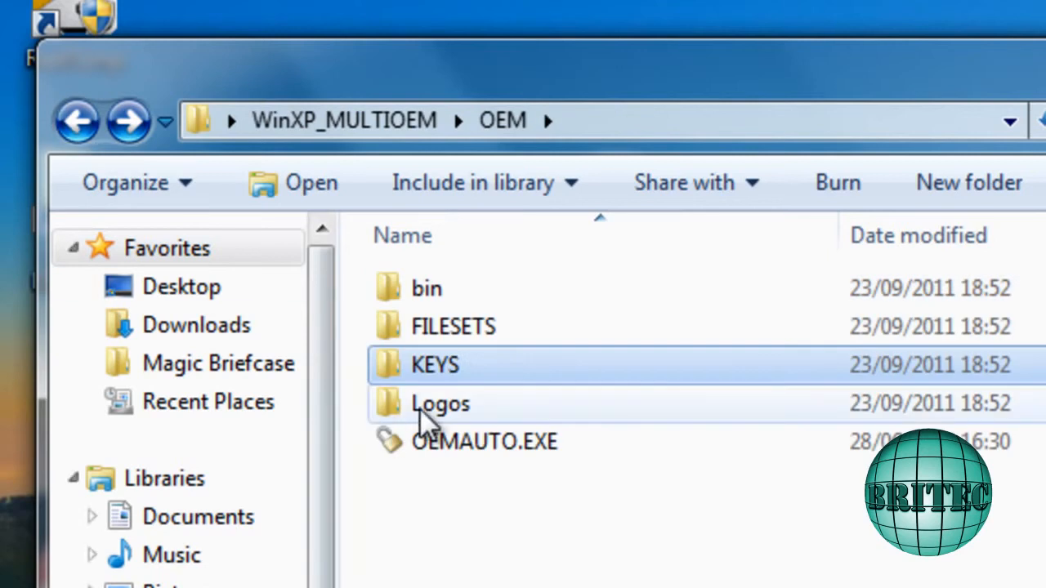
pyautogui.click(460, 336)
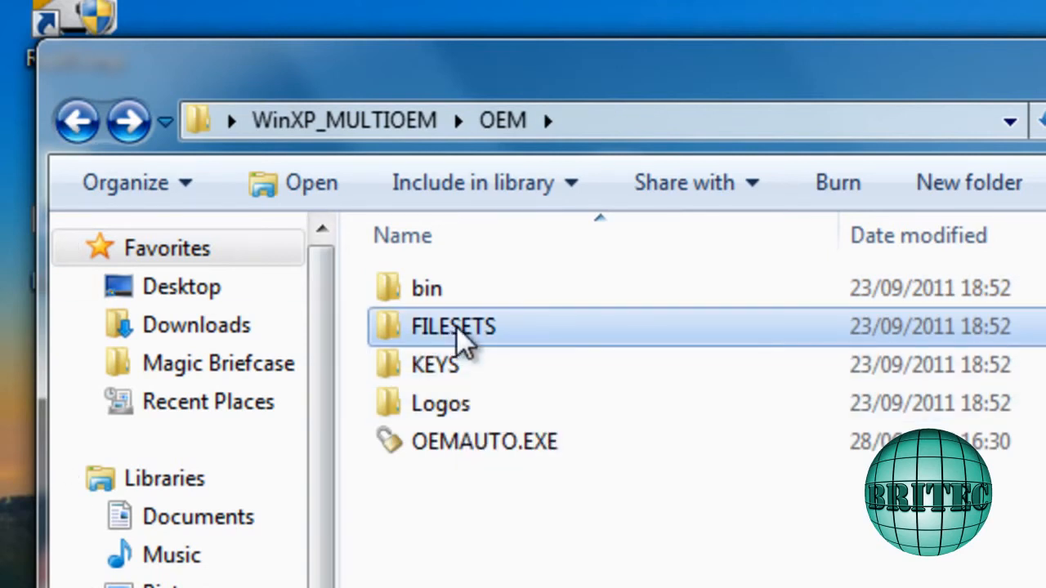
pyautogui.doubleClick(461, 331)
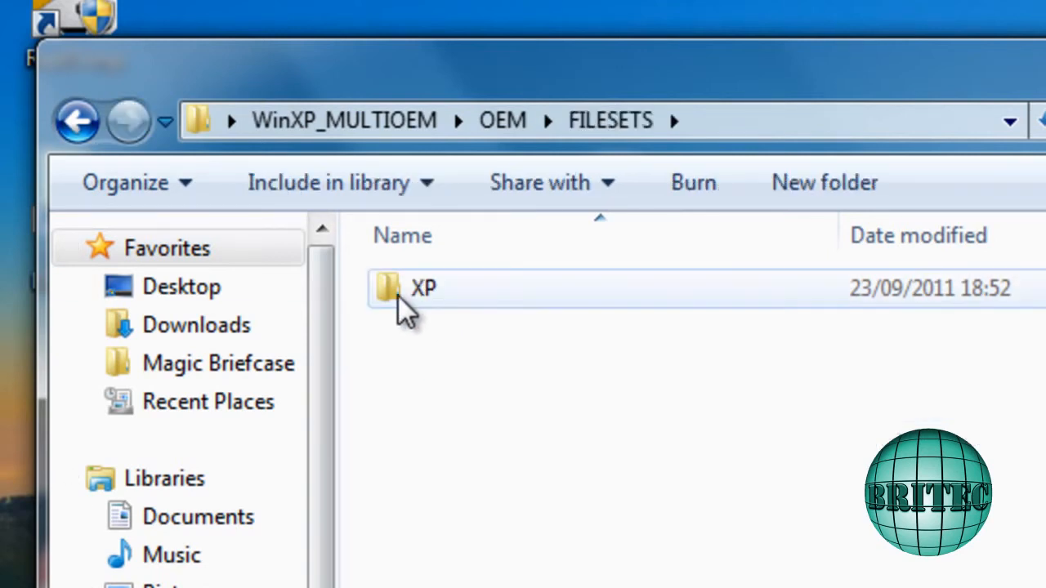
pyautogui.doubleClick(398, 294)
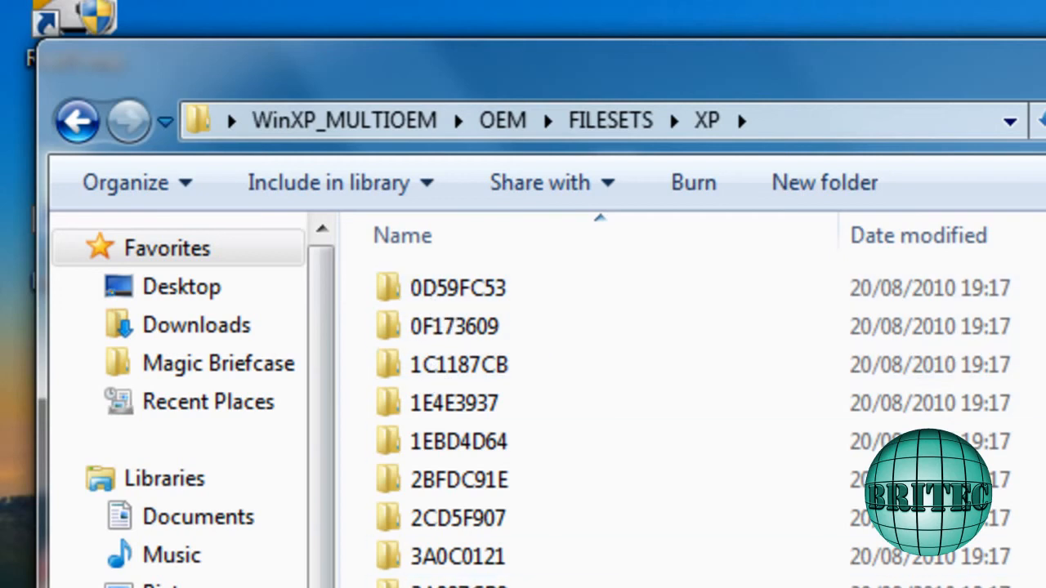
pyautogui.doubleClick(442, 559)
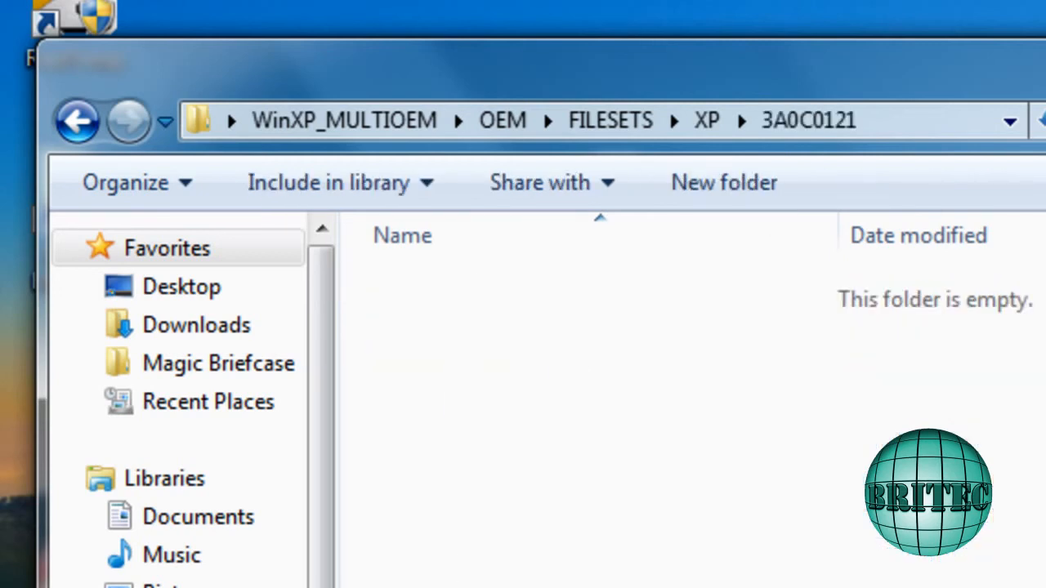
# - Show the desktop, open the Acer-717B6EF3.rar archive and view its OEMBIOS folder
pyautogui.press('super+d')
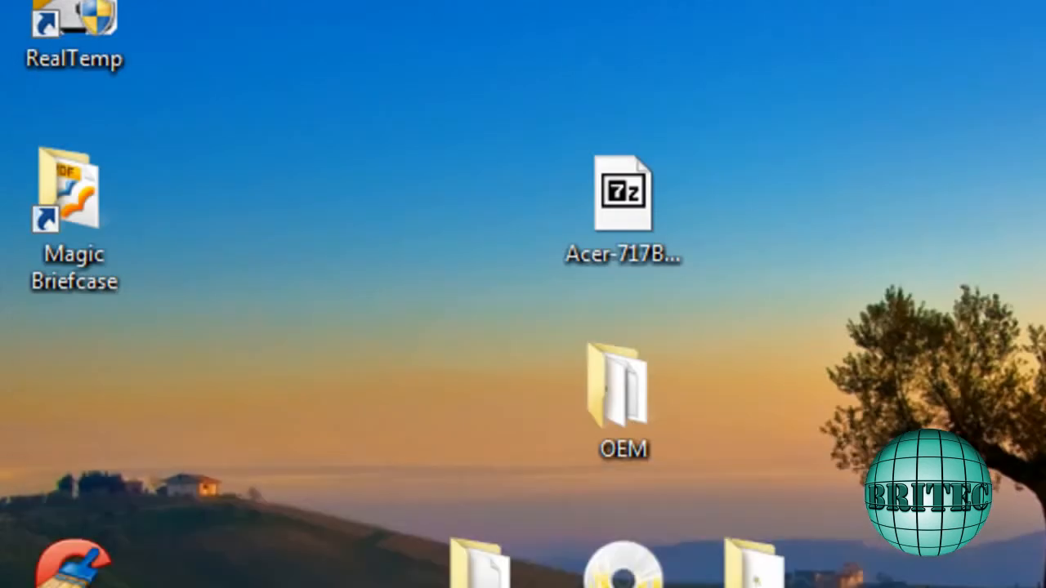
pyautogui.click(621, 200)
pyautogui.rightClick(628, 193)
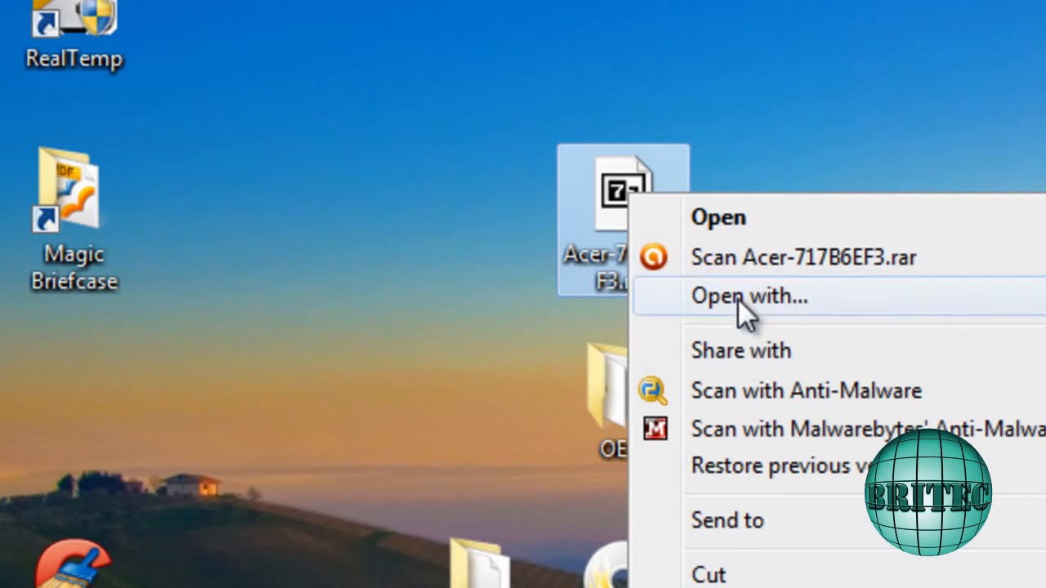
pyautogui.click(731, 230)
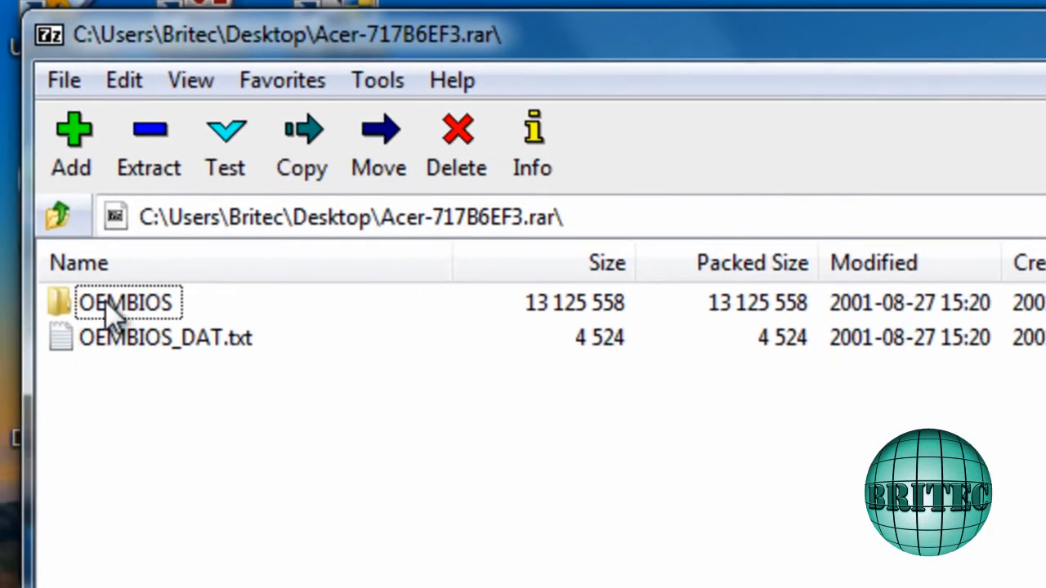
pyautogui.click(107, 301)
pyautogui.doubleClick(107, 301)
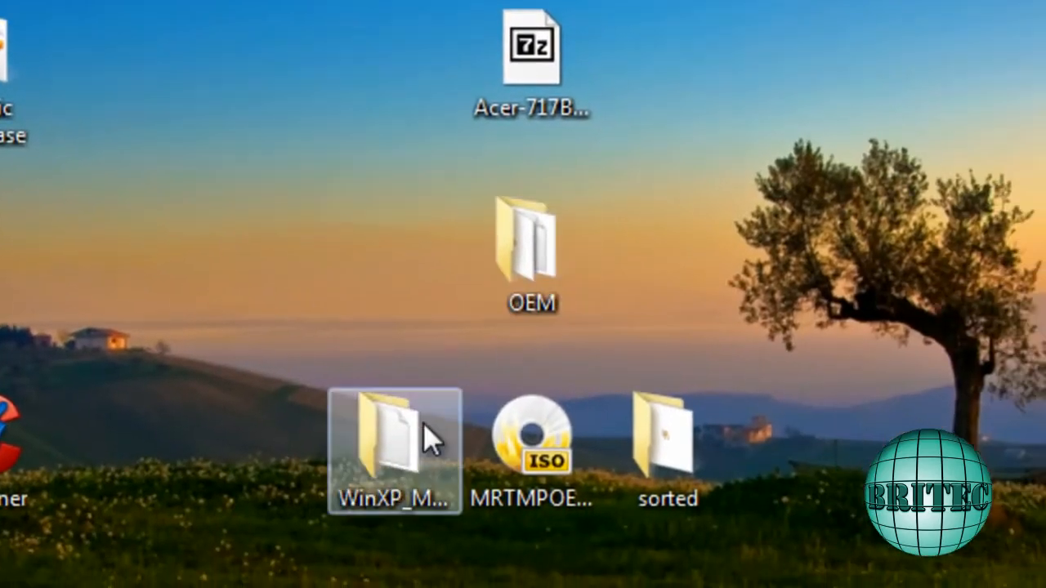
# - Open FILESETS\XP inside the OEM folder of WinXP_MULTIOEM and inspect the 7EB9D890 folder
pyautogui.doubleClick(418, 436)
pyautogui.doubleClick(359, 188)
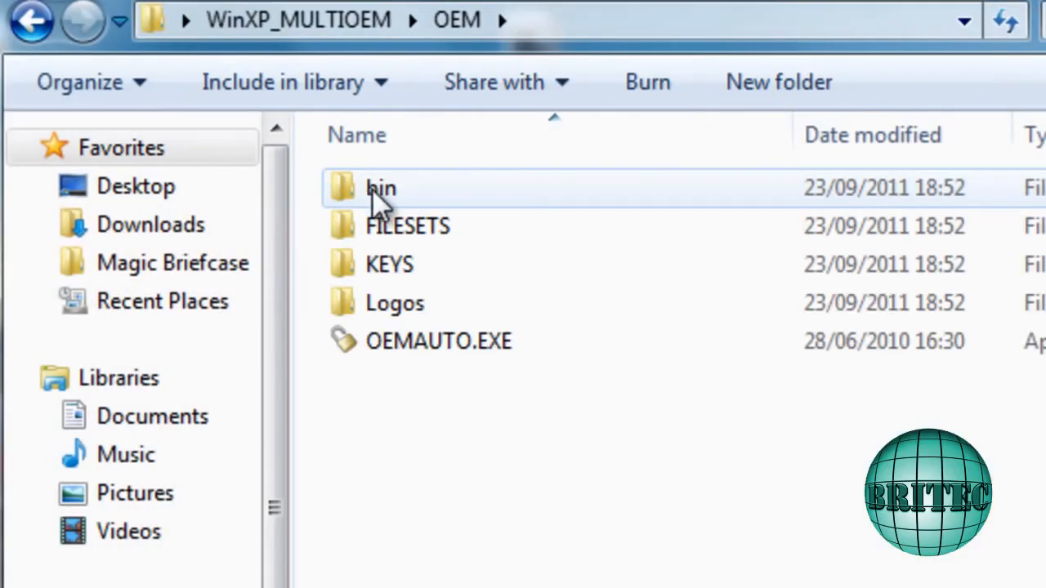
pyautogui.doubleClick(381, 225)
pyautogui.doubleClick(376, 195)
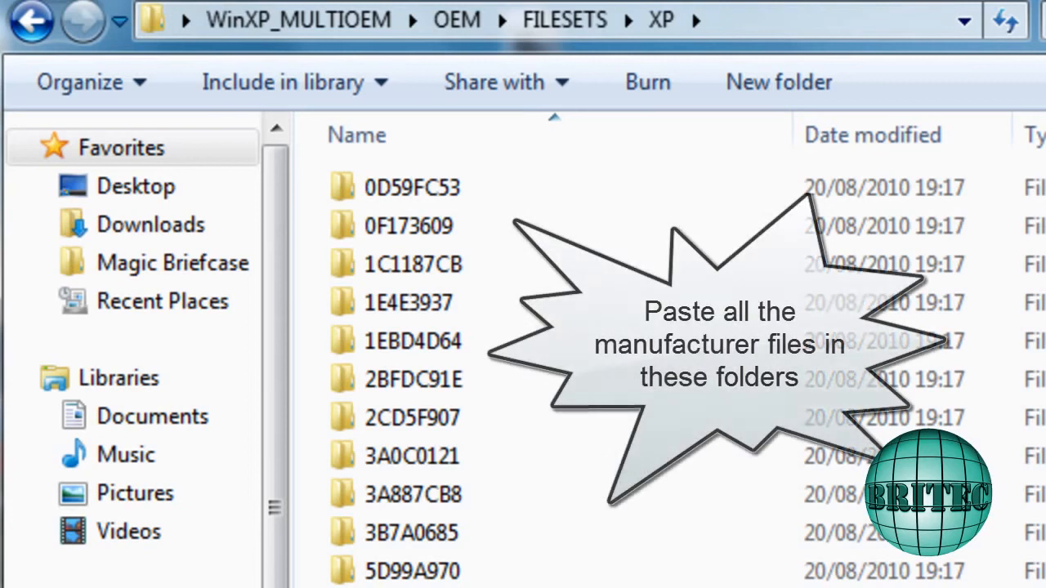
pyautogui.scroll(-3, 523, 490)
pyautogui.doubleClick(413, 572)
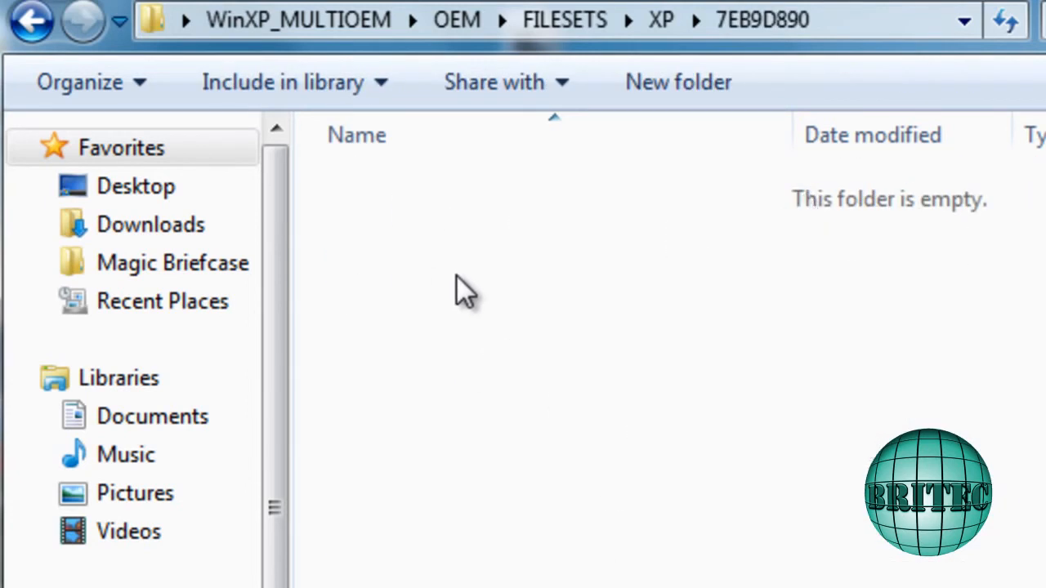
# - Return from 7EB9D890 to the OEM folder and check OEMAUTO.EXE
pyautogui.click(40, 31)
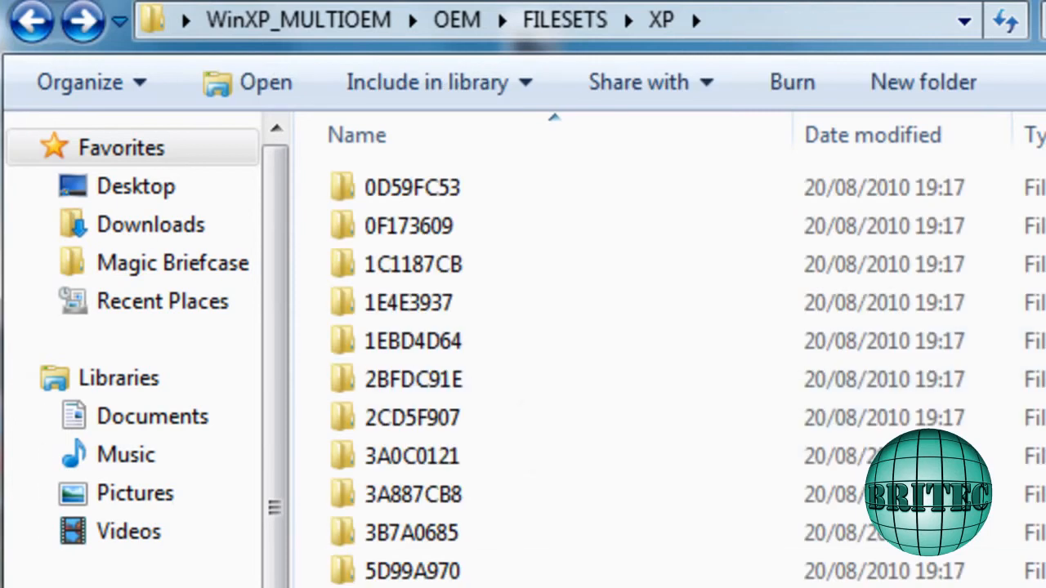
pyautogui.click(57, 21)
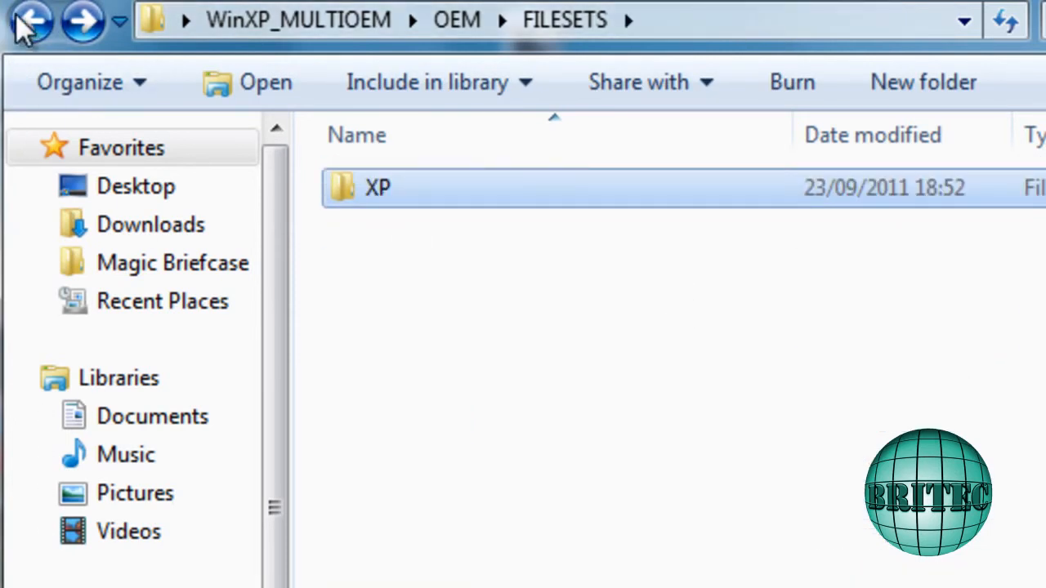
pyautogui.click(25, 24)
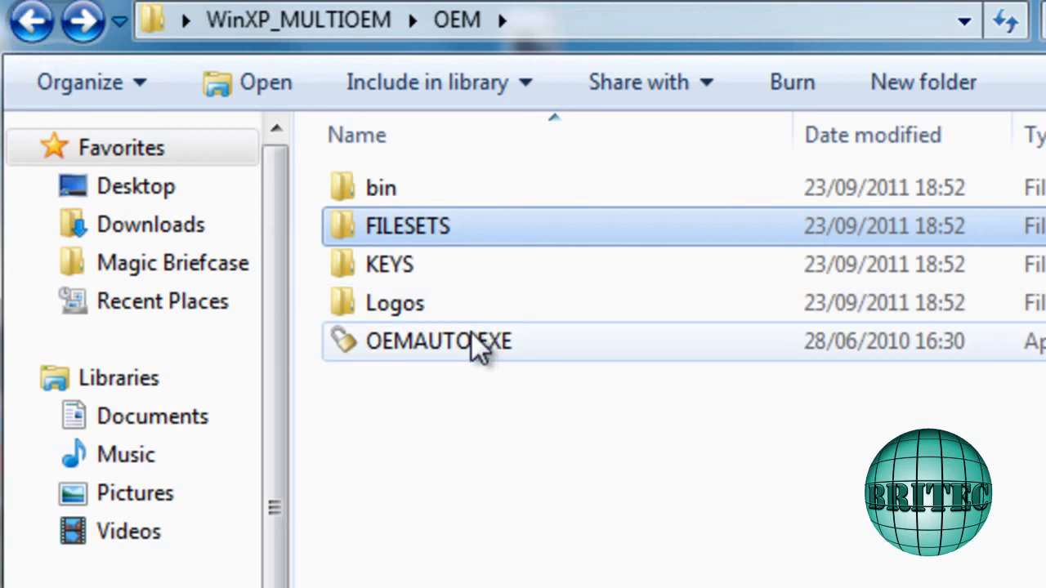
pyautogui.moveTo(489, 356)
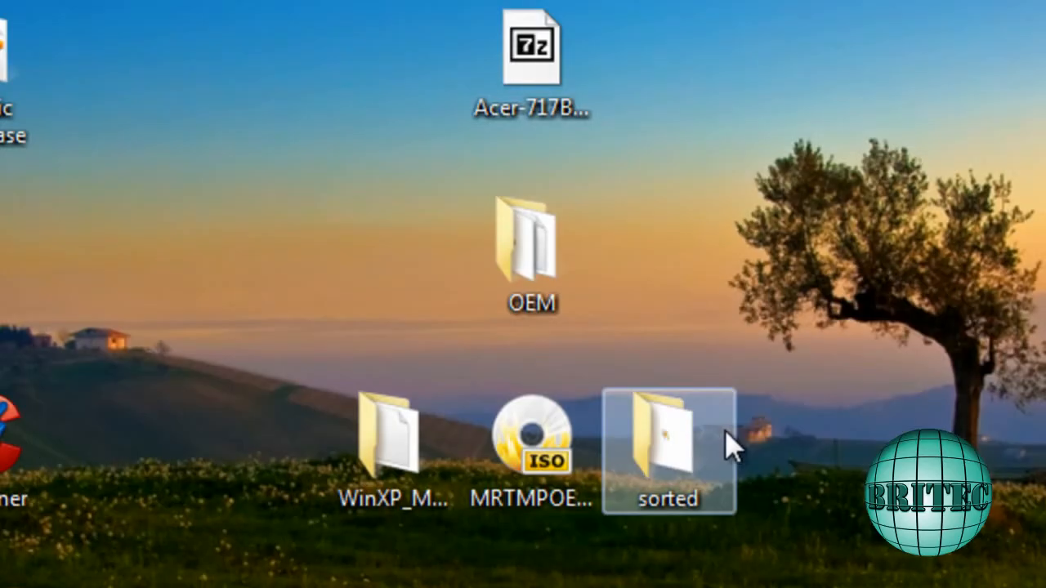
# - Open the sorted folder on the desktop, check its OEMAUTO.EXE and close the folder
pyautogui.doubleClick(649, 474)
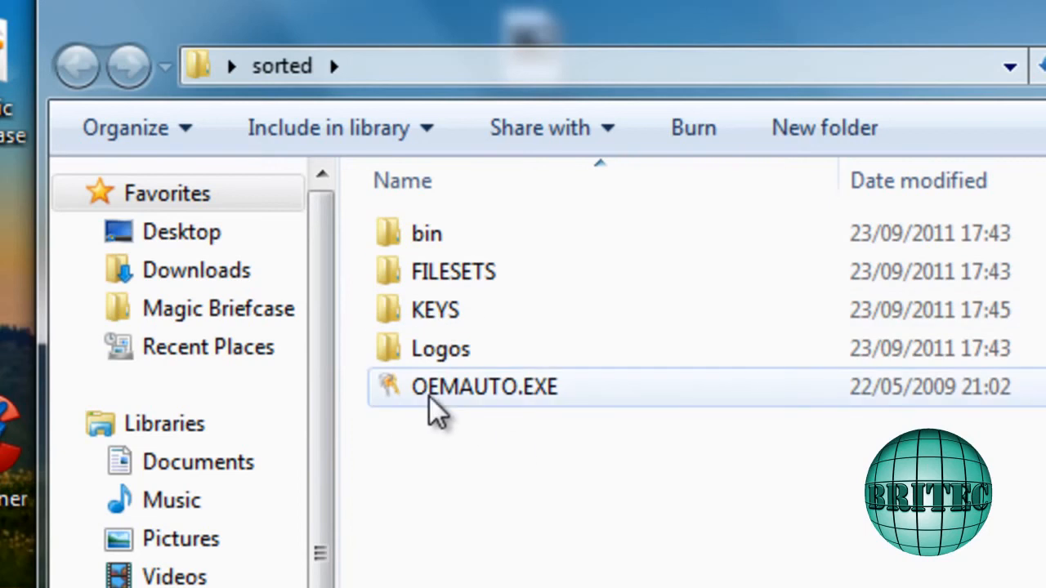
pyautogui.moveTo(435, 411)
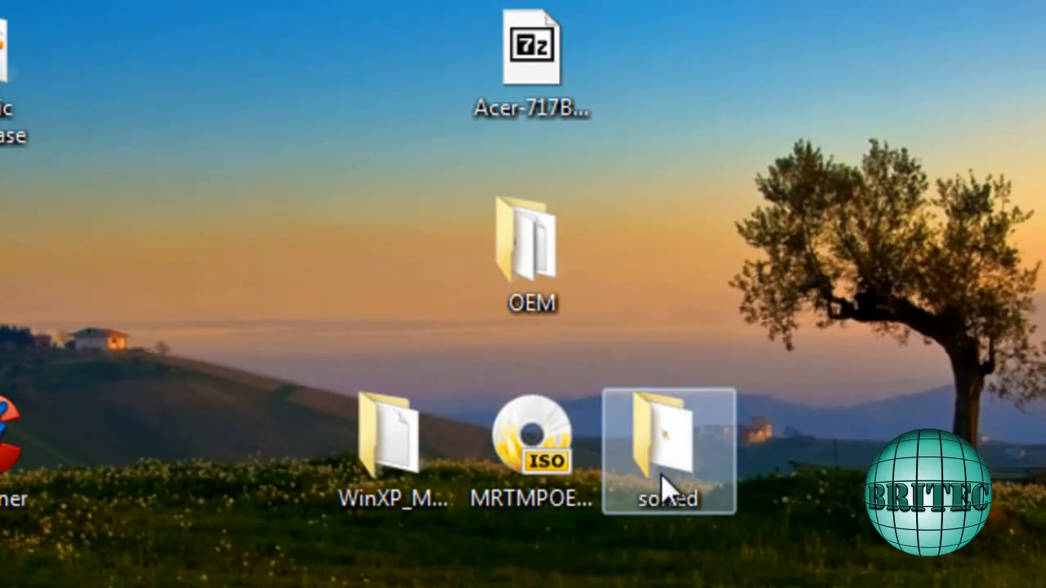
pyautogui.rightClick(661, 478)
pyautogui.click(754, 447)
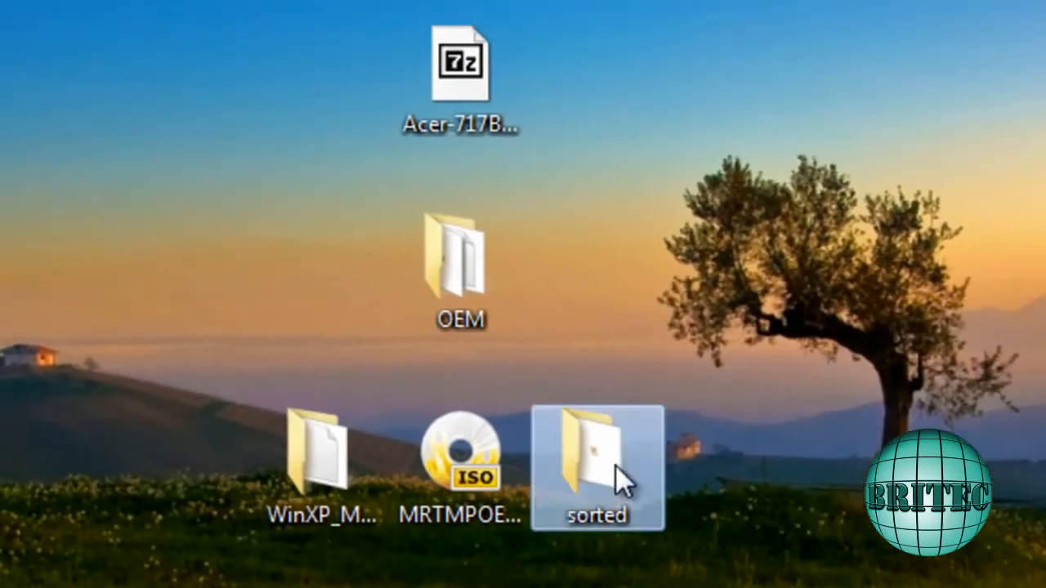
# - Open FILESETS\XP in the sorted folder and inspect the OEMBIOS files inside 1C1187CB and 3A887CB8
pyautogui.doubleClick(616, 465)
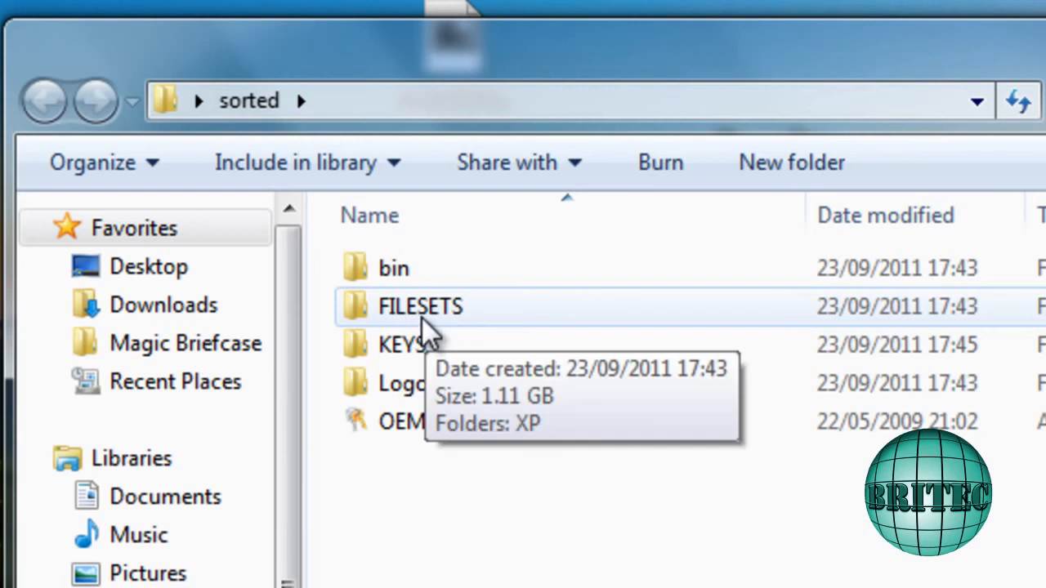
pyautogui.doubleClick(422, 322)
pyautogui.doubleClick(379, 279)
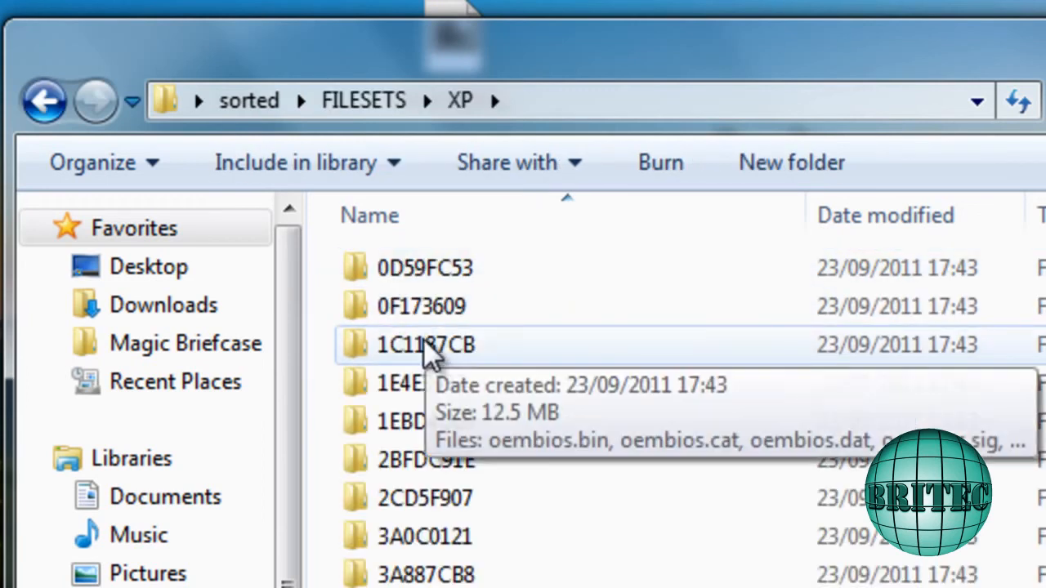
pyautogui.doubleClick(430, 356)
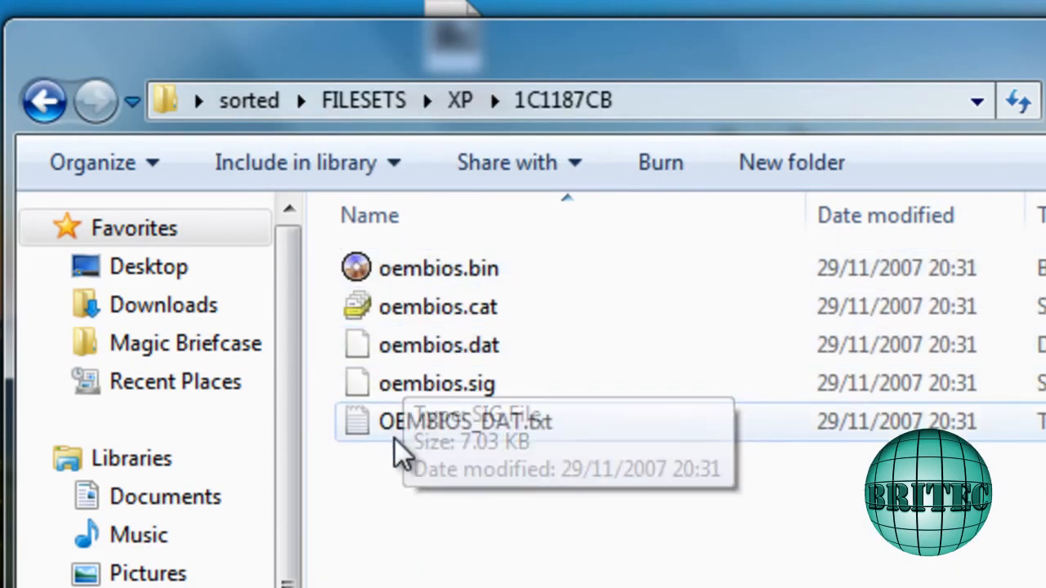
pyautogui.click(45, 101)
pyautogui.doubleClick(412, 572)
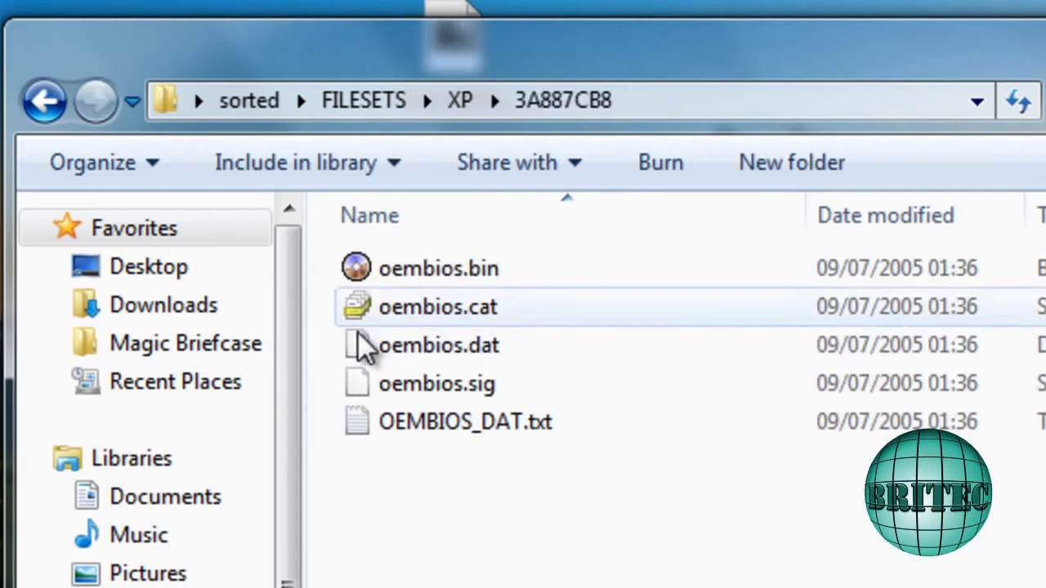
# - Open KEYS\XP\XP_MCE in the sorted folder and open oemscan.ini in Notepad
pyautogui.click(41, 103)
pyautogui.click(41, 103)
pyautogui.click(41, 103)
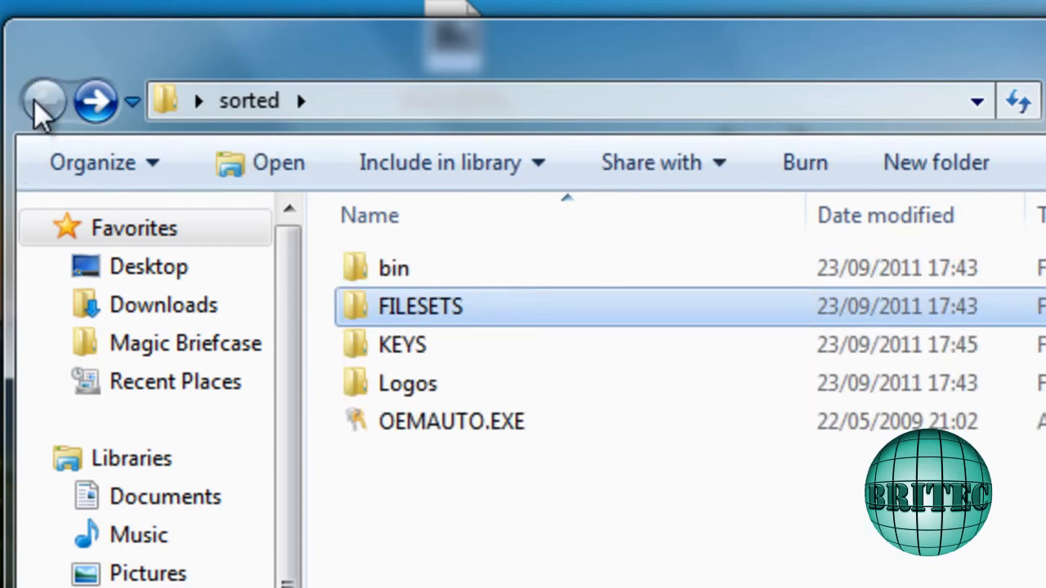
pyautogui.doubleClick(417, 351)
pyautogui.doubleClick(376, 272)
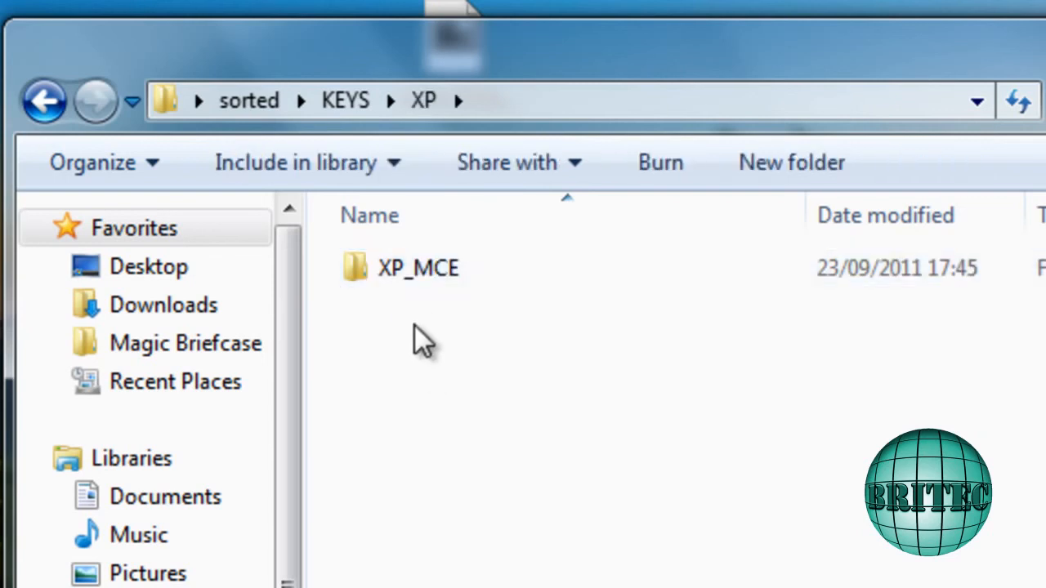
pyautogui.click(413, 282)
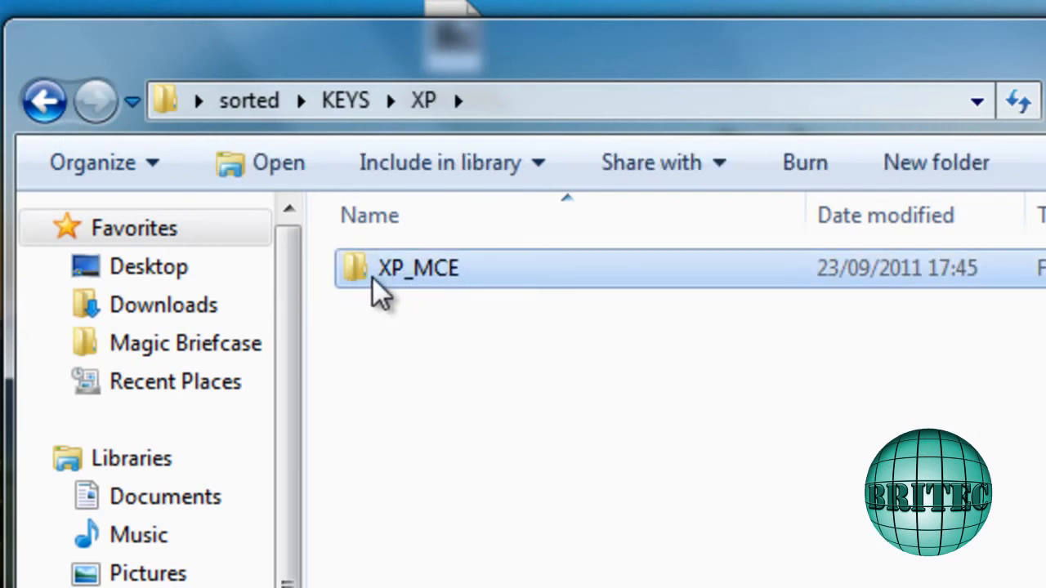
pyautogui.doubleClick(423, 275)
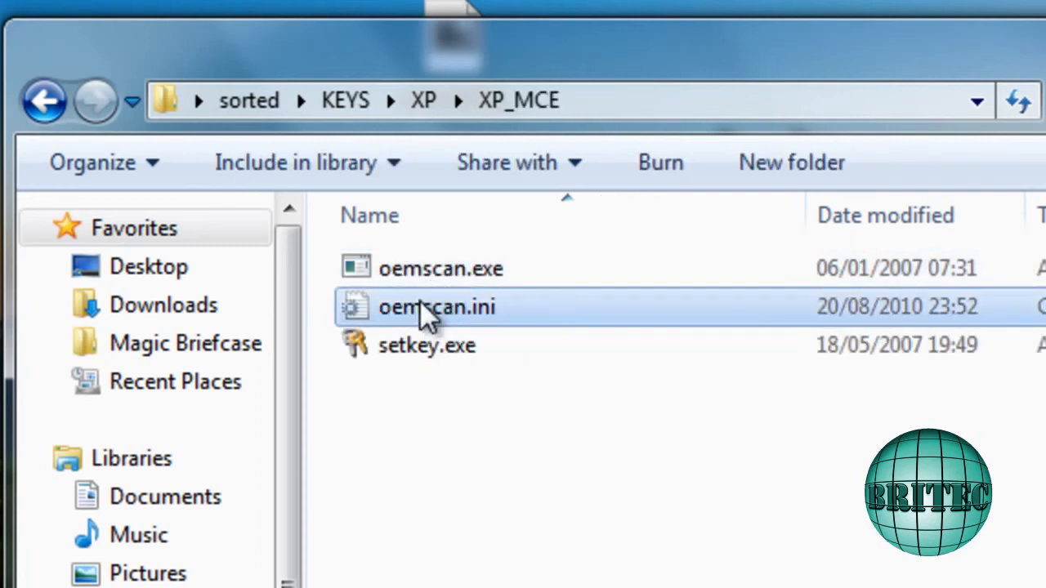
pyautogui.rightClick(420, 301)
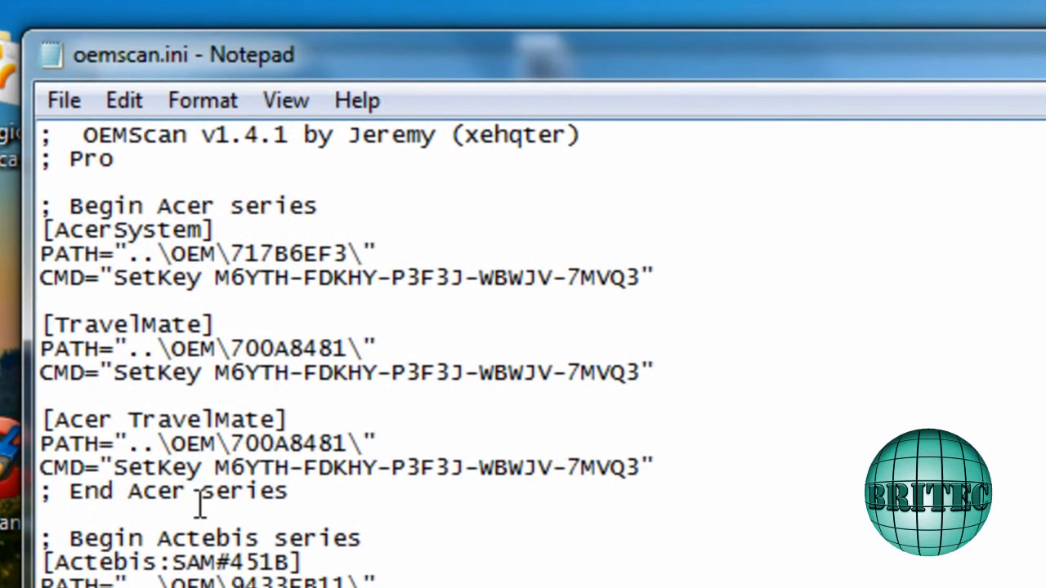
# - Examine the fileset path and SetKey command of the TravelMate entry, then leave the XP_MCE folder and close it
pyautogui.moveTo(236, 348); pyautogui.dragTo(360, 358)
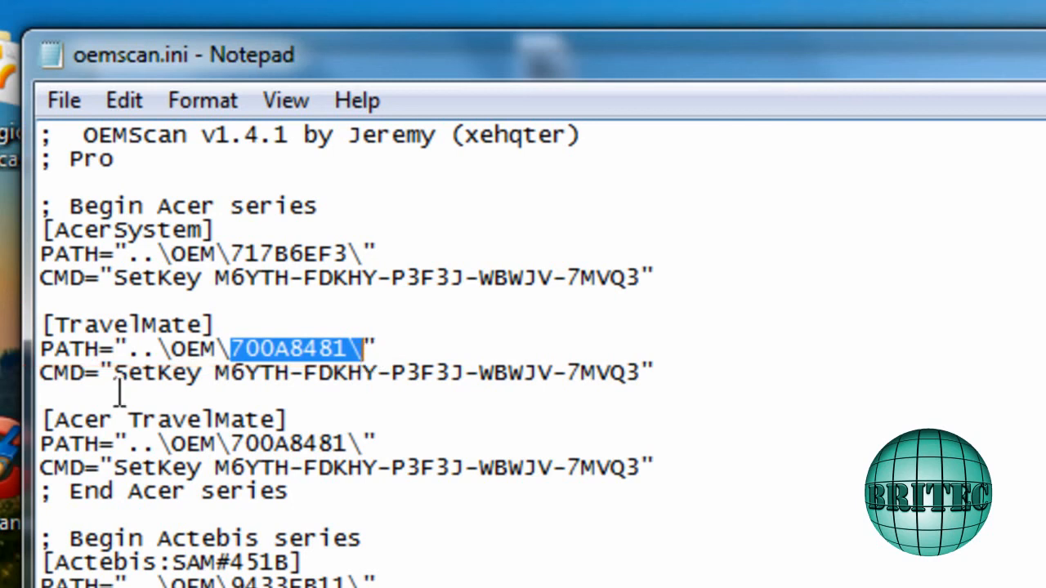
pyautogui.moveTo(210, 378); pyautogui.dragTo(570, 397)
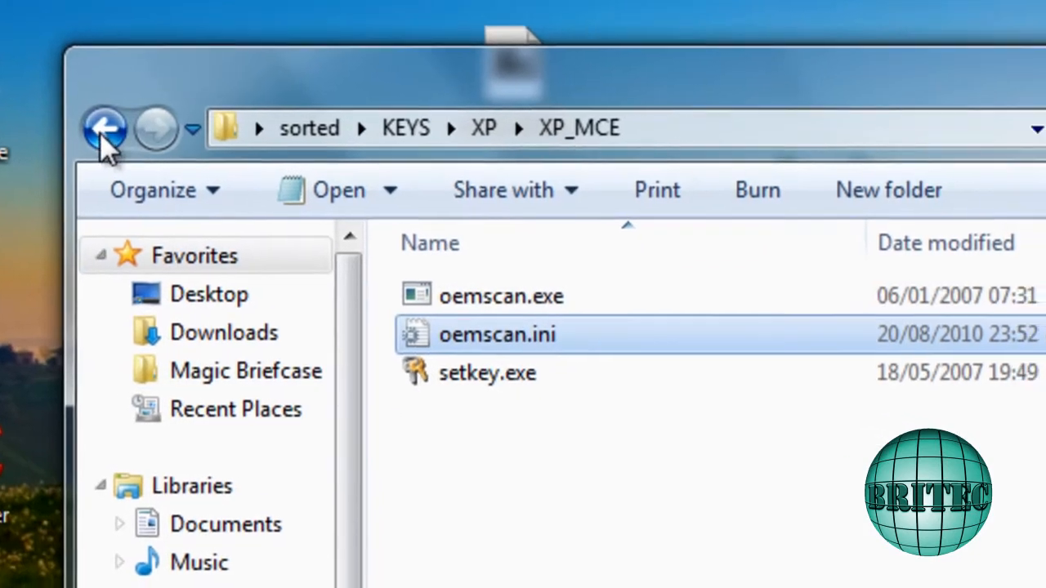
pyautogui.click(102, 127)
pyautogui.click(65, 121)
pyautogui.click(64, 121)
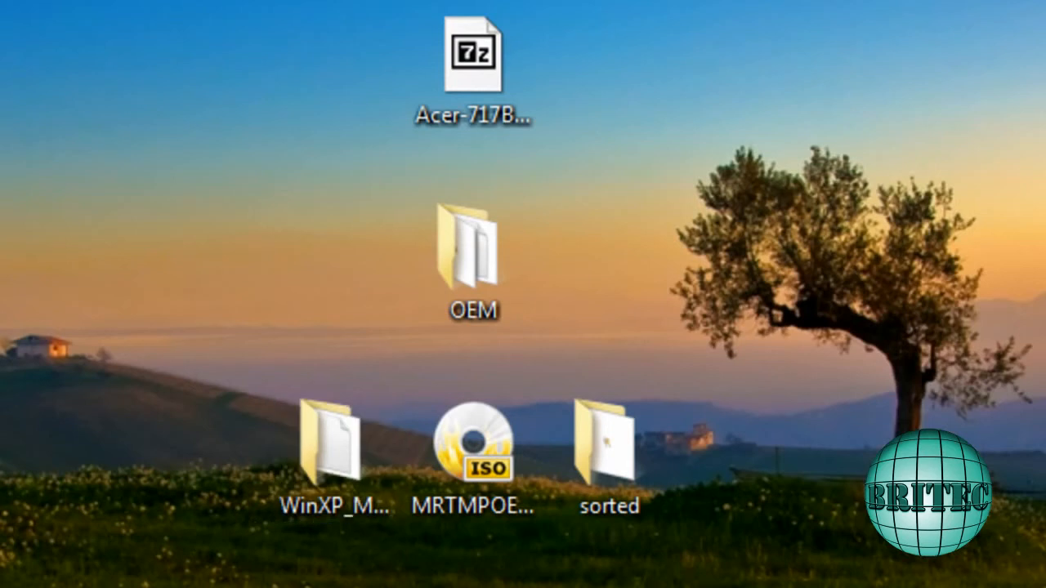
# - Open the OEM folder on the desktop, check WINNT.SIF and look through the manufacturer folders in FILESETS\XP
pyautogui.doubleClick(453, 310)
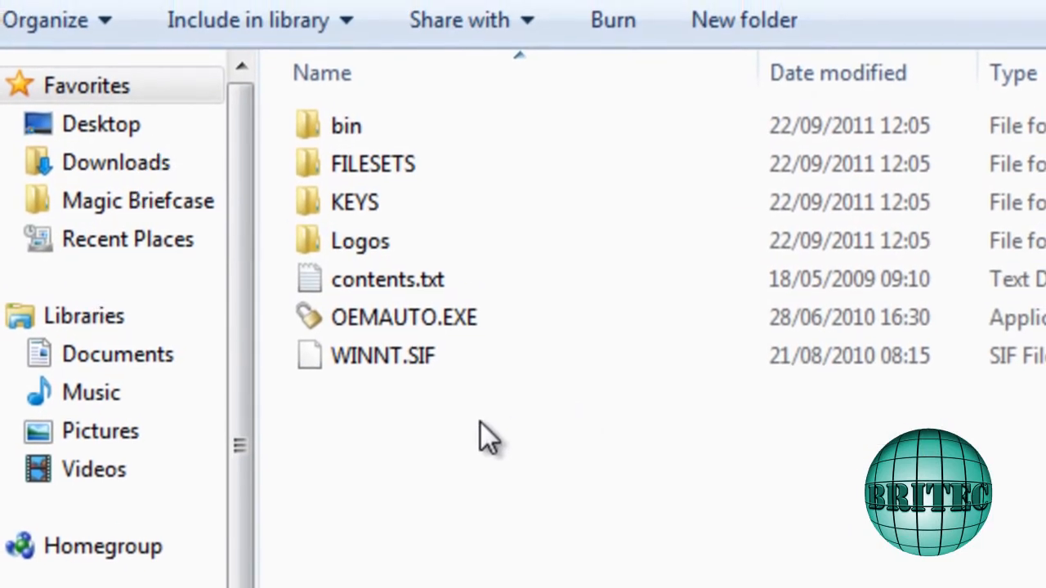
pyautogui.click(393, 362)
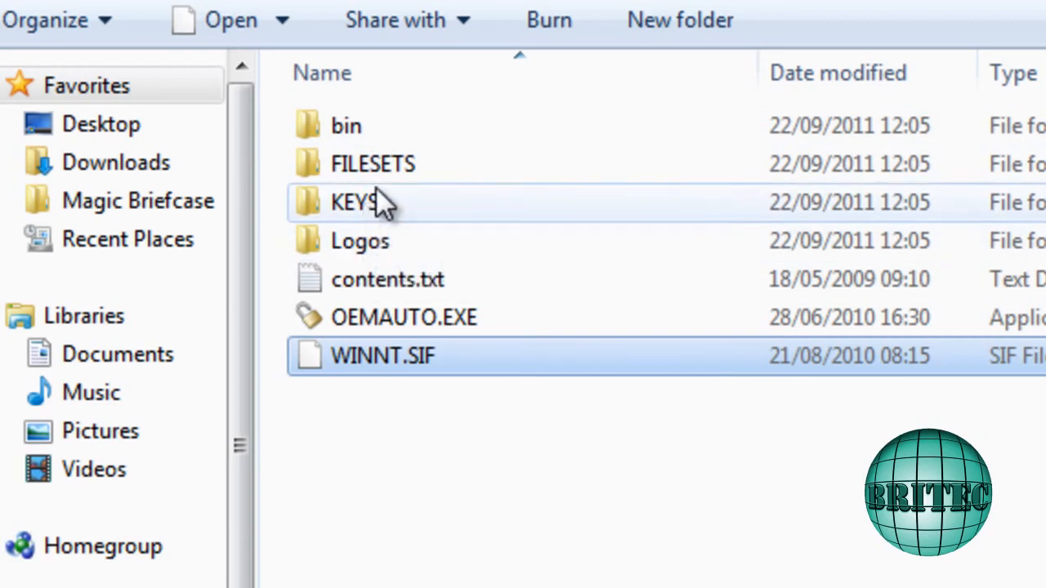
pyautogui.doubleClick(376, 165)
pyautogui.doubleClick(347, 129)
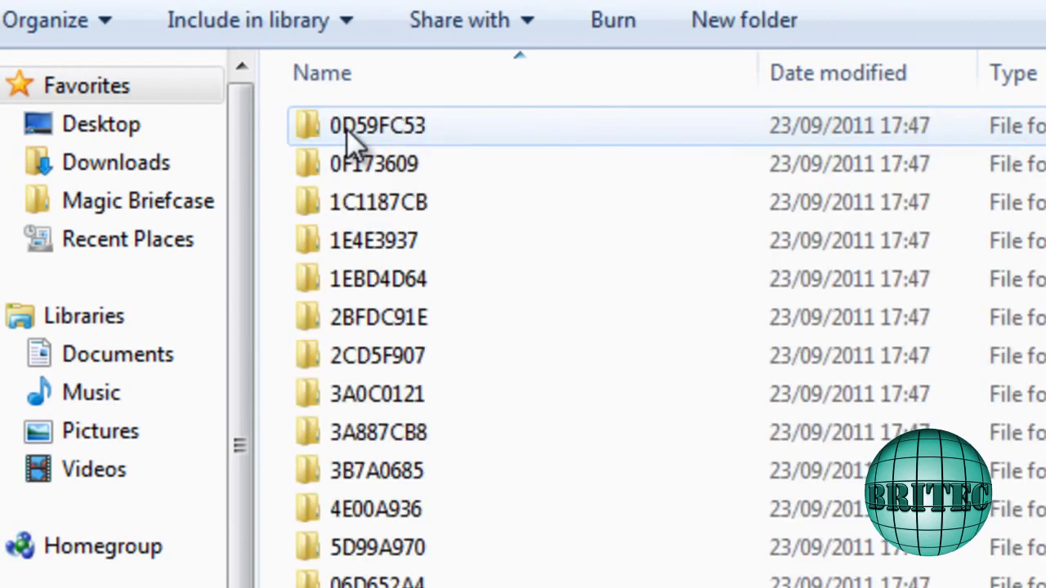
pyautogui.doubleClick(394, 176)
pyautogui.press('BackSpace')
pyautogui.press('BackSpace')
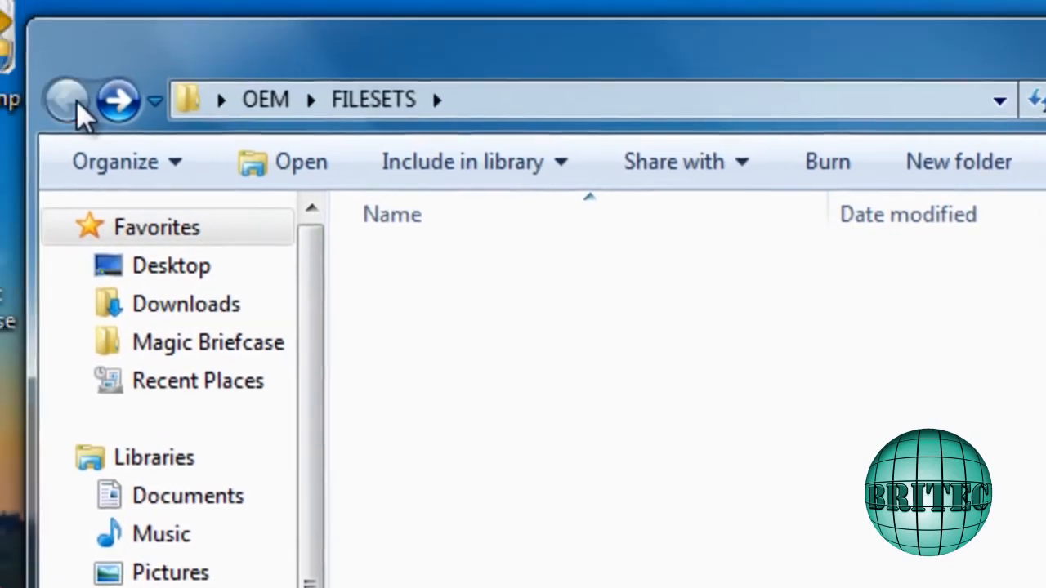
# - Inspect KEYS\XP in the OEM folder, then go back and close the folder
pyautogui.click(77, 105)
pyautogui.click(442, 364)
pyautogui.doubleClick(448, 363)
pyautogui.doubleClick(420, 297)
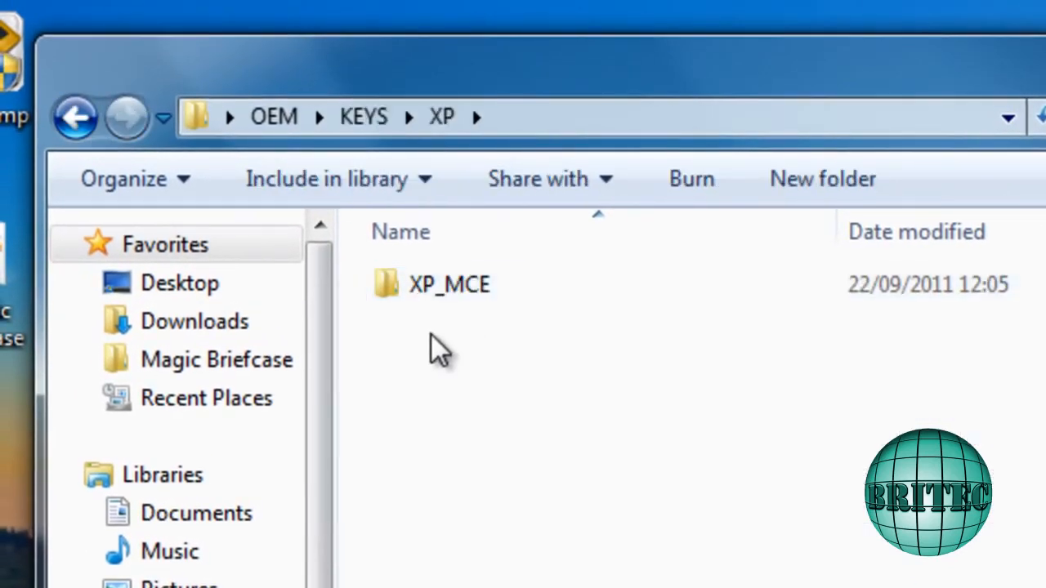
pyautogui.click(74, 118)
pyautogui.click(74, 119)
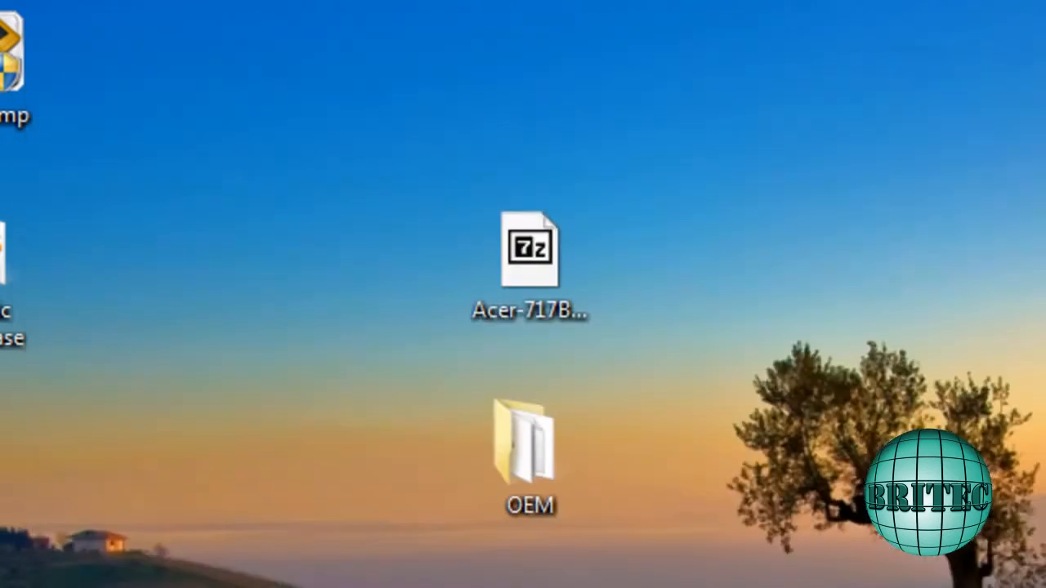
# - Open MRTMPOEM_EN.ISO from the desktop in UltraISO
pyautogui.doubleClick(518, 526)
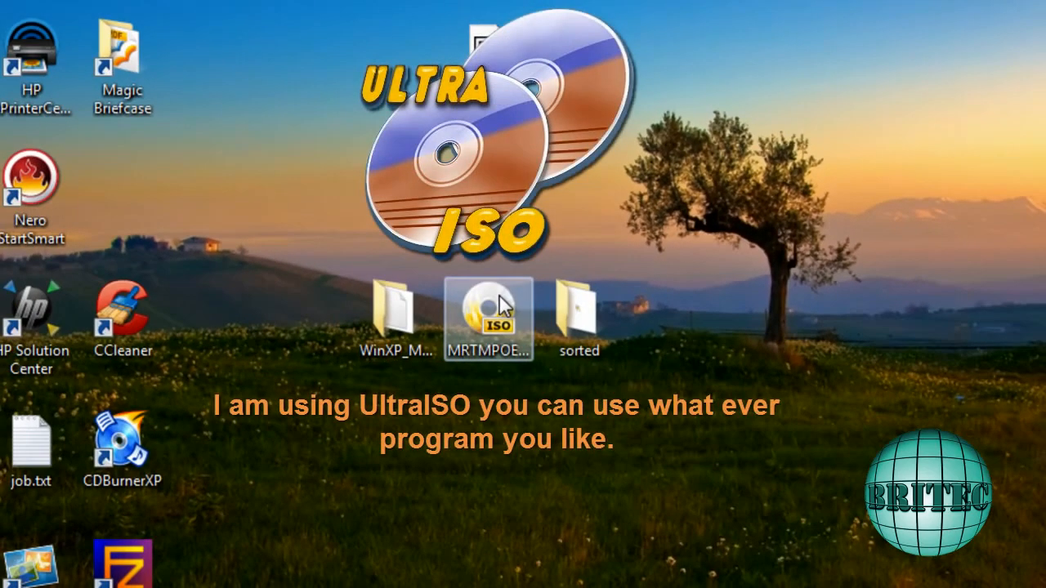
pyautogui.rightClick(505, 331)
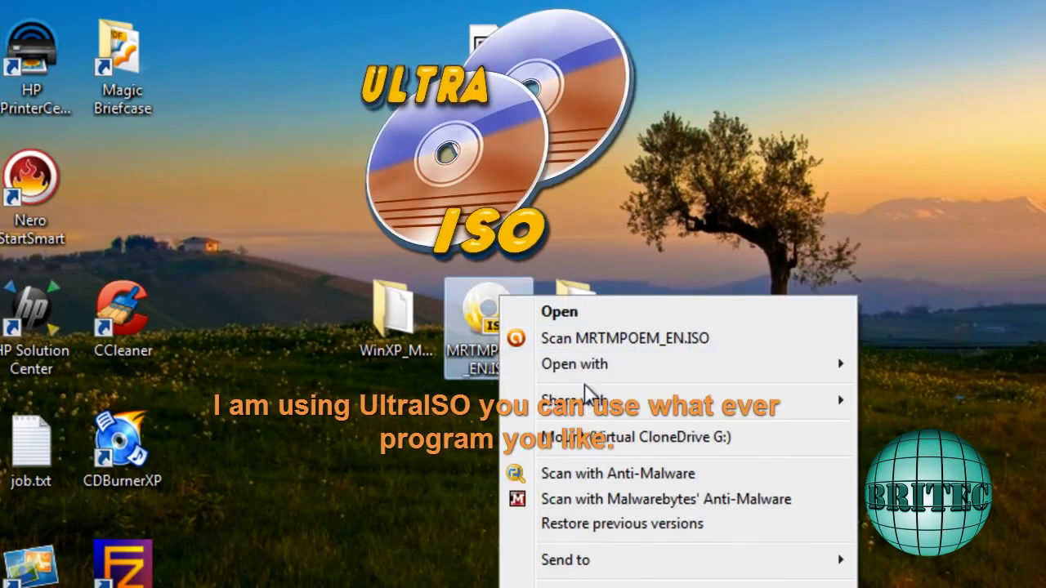
pyautogui.moveTo(591, 382)
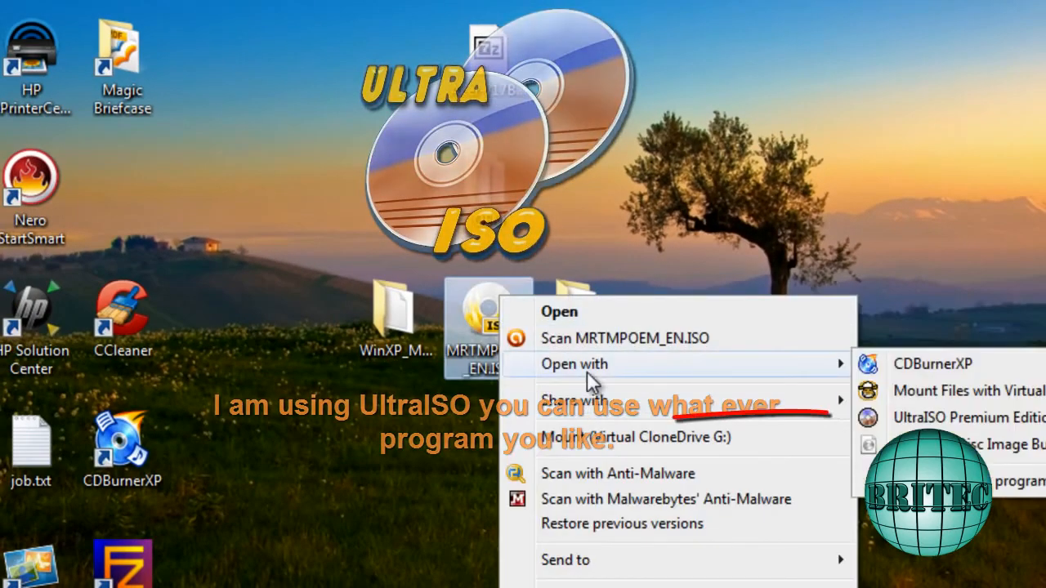
pyautogui.click(948, 419)
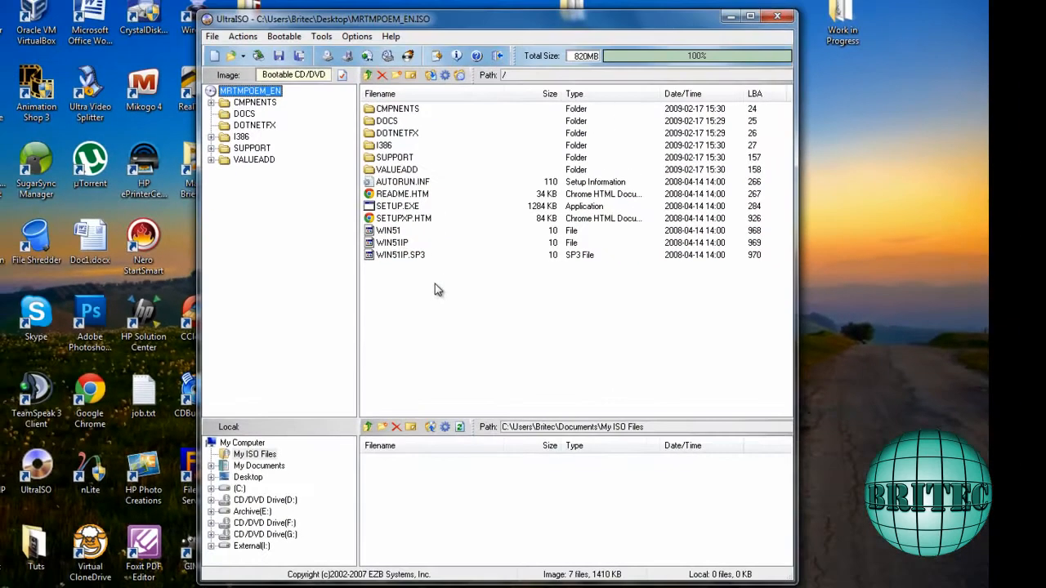
# - Add the OEM folder from the local Desktop to the root of the MRTMPOEM_EN image
pyautogui.click(250, 480)
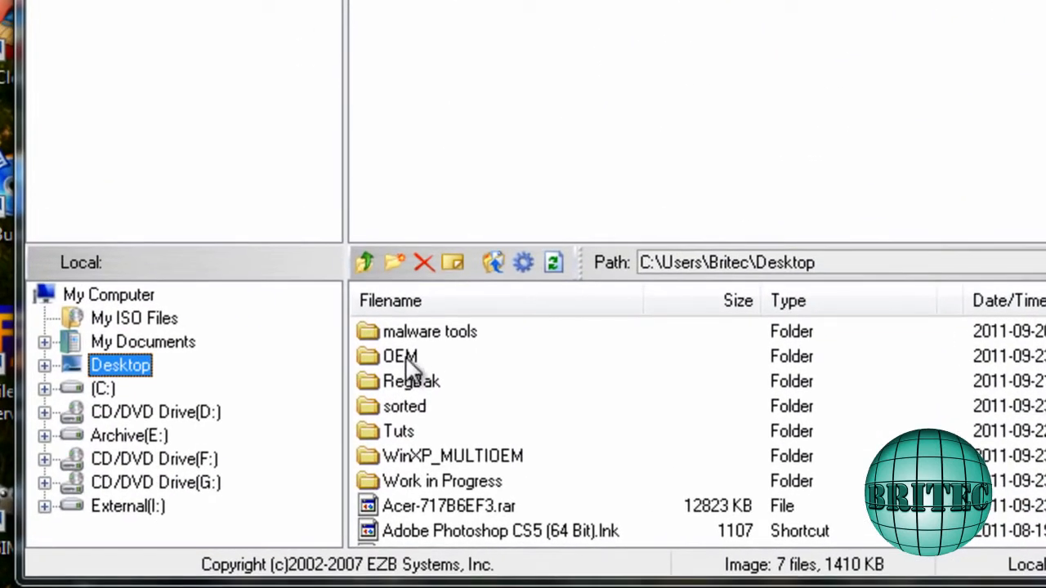
pyautogui.moveTo(396, 359); pyautogui.dragTo(455, 93)
pyautogui.moveTo(389, 571); pyautogui.dragTo(378, 486)
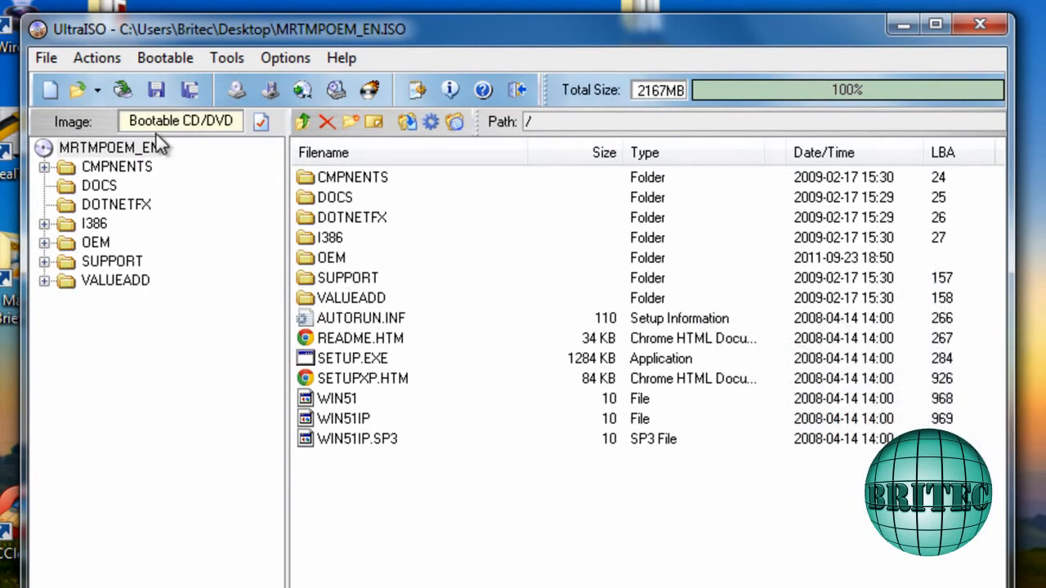
# - Copy WINNT.SIF from the image's OEM folder to the desktop and delete it from that folder in the image
pyautogui.doubleClick(333, 260)
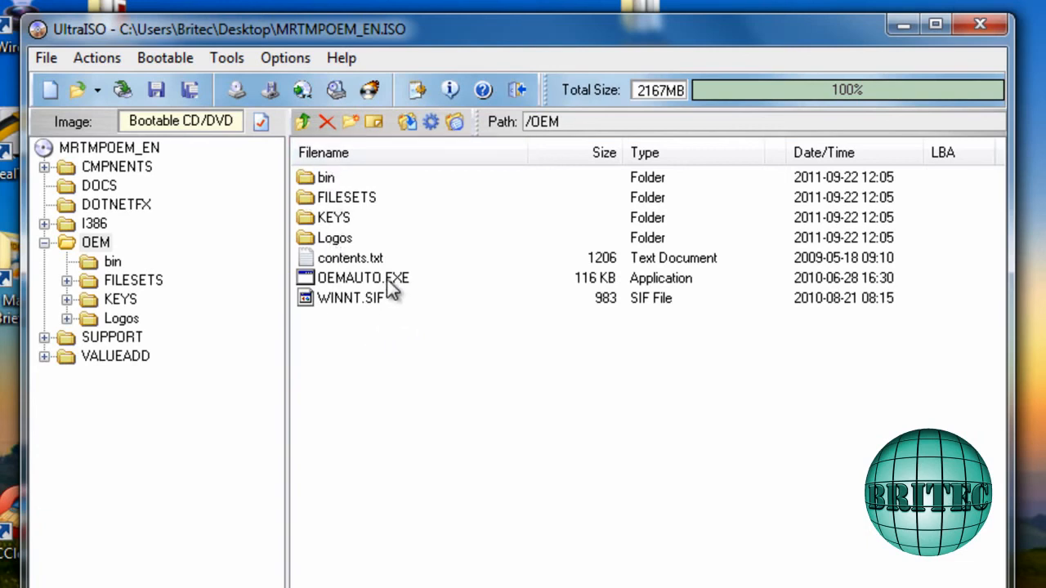
pyautogui.click(359, 298)
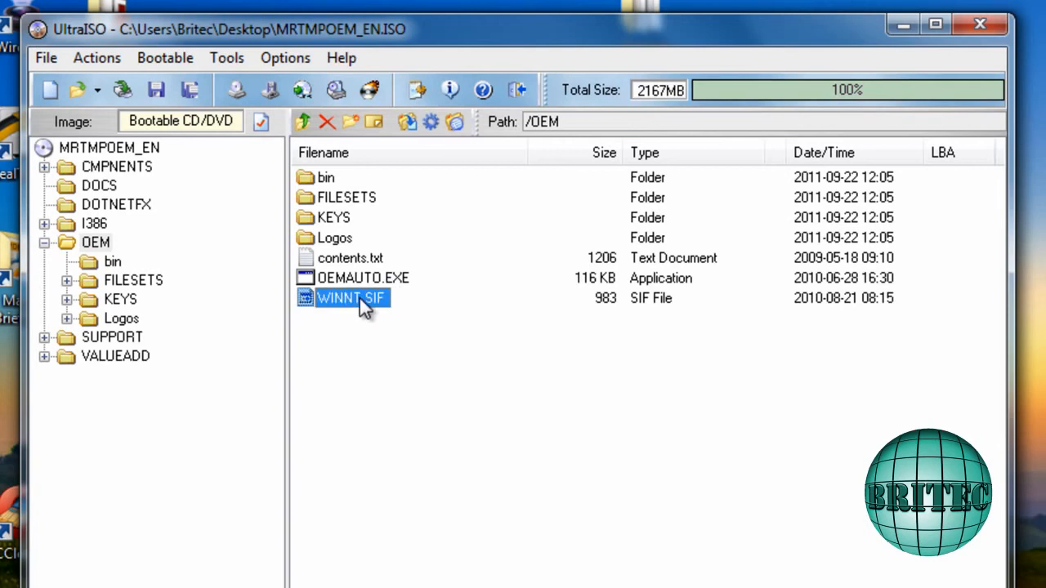
pyautogui.rightClick(359, 298)
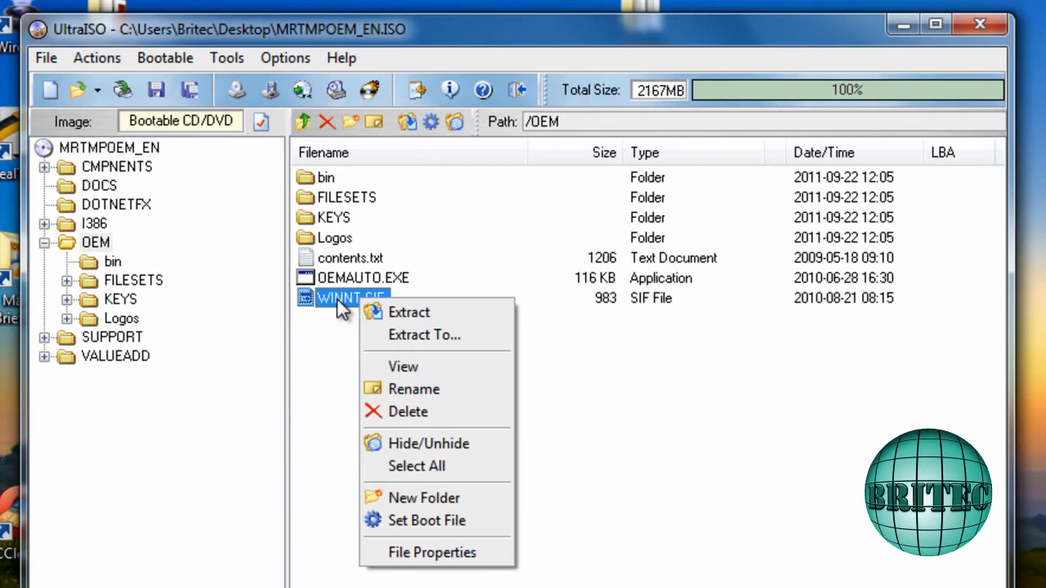
pyautogui.click(335, 323)
pyautogui.click(339, 301)
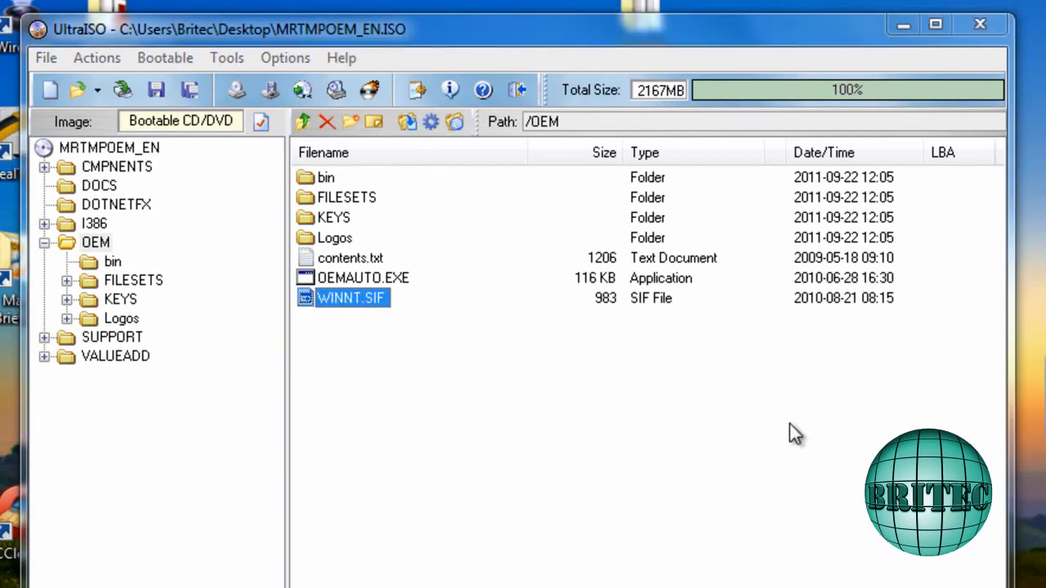
pyautogui.rightClick(344, 296)
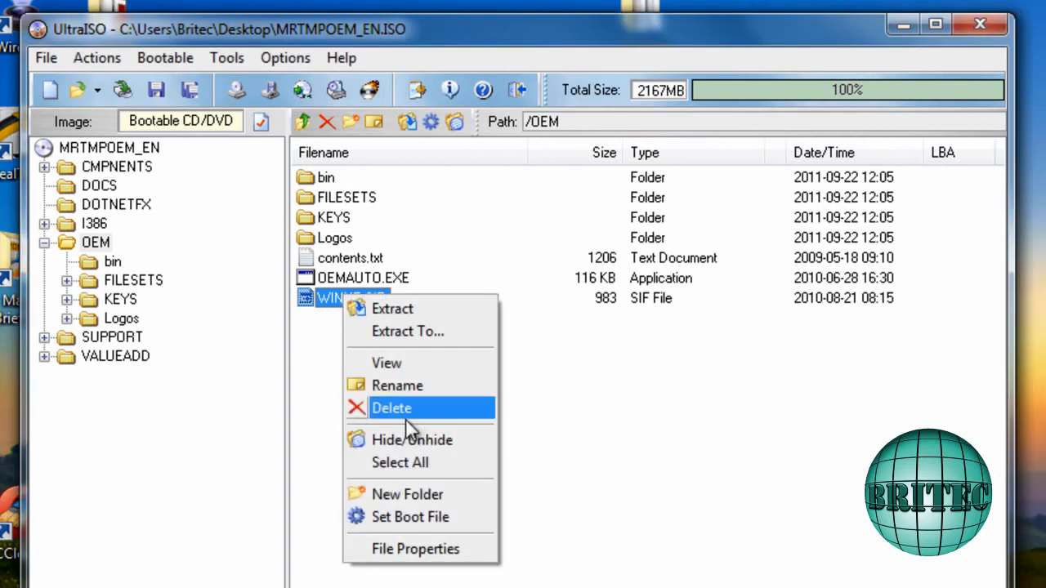
pyautogui.click(406, 410)
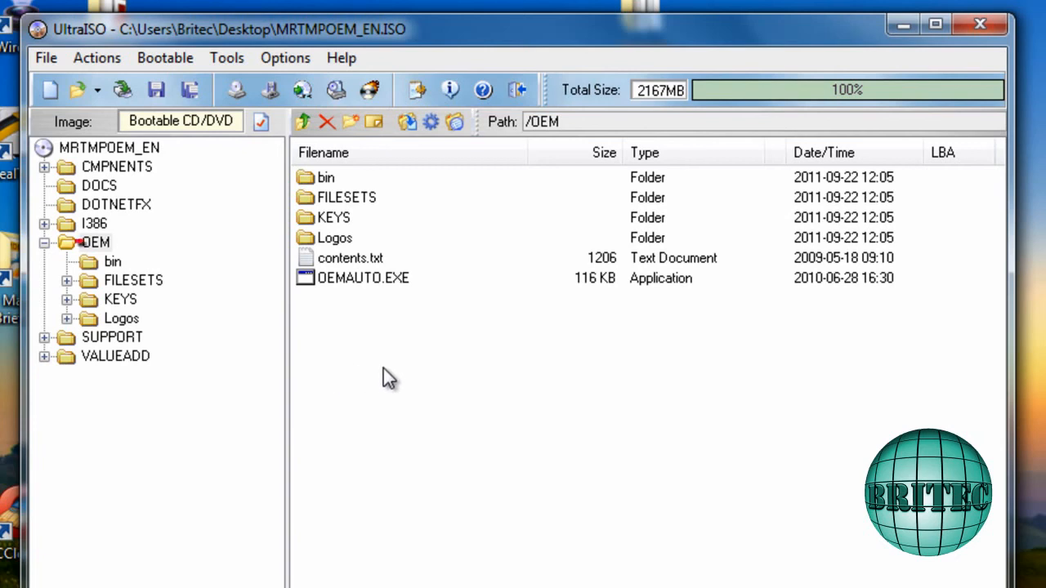
# - Delete the original WINNT.SIF from the image's I386 folder
pyautogui.click(90, 227)
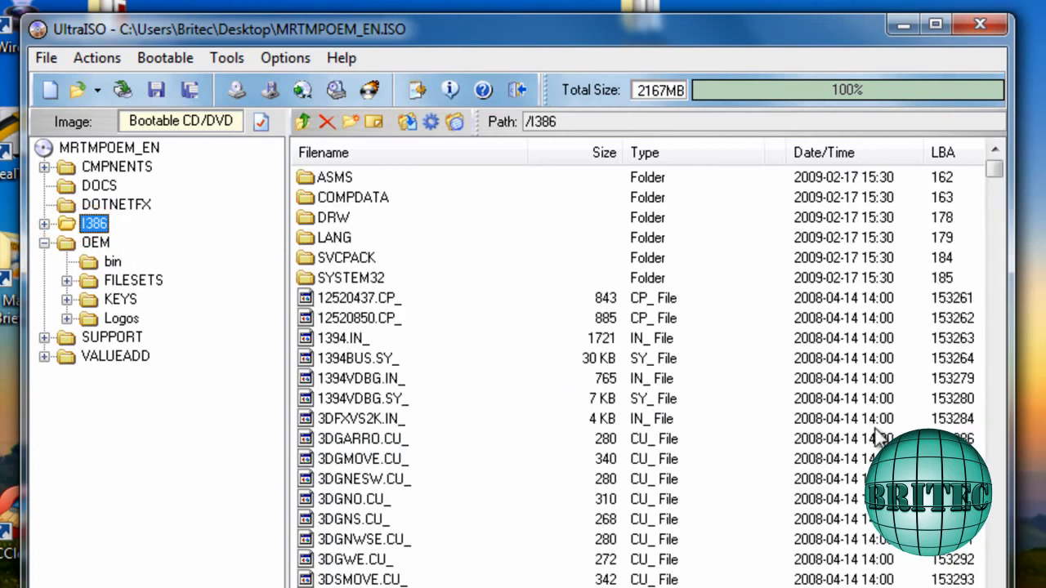
pyautogui.moveTo(994, 169); pyautogui.dragTo(953, 587)
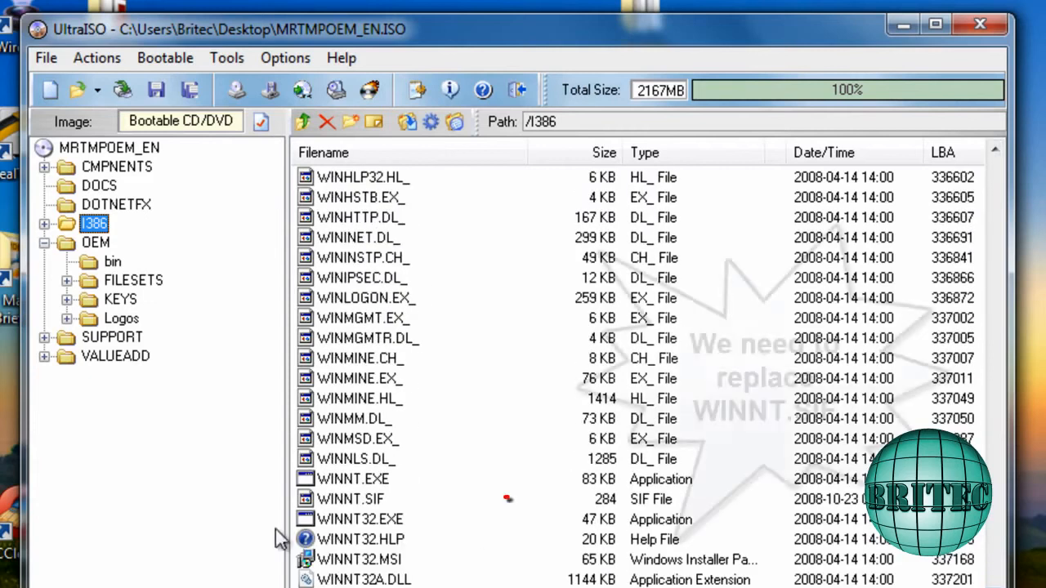
pyautogui.click(351, 501)
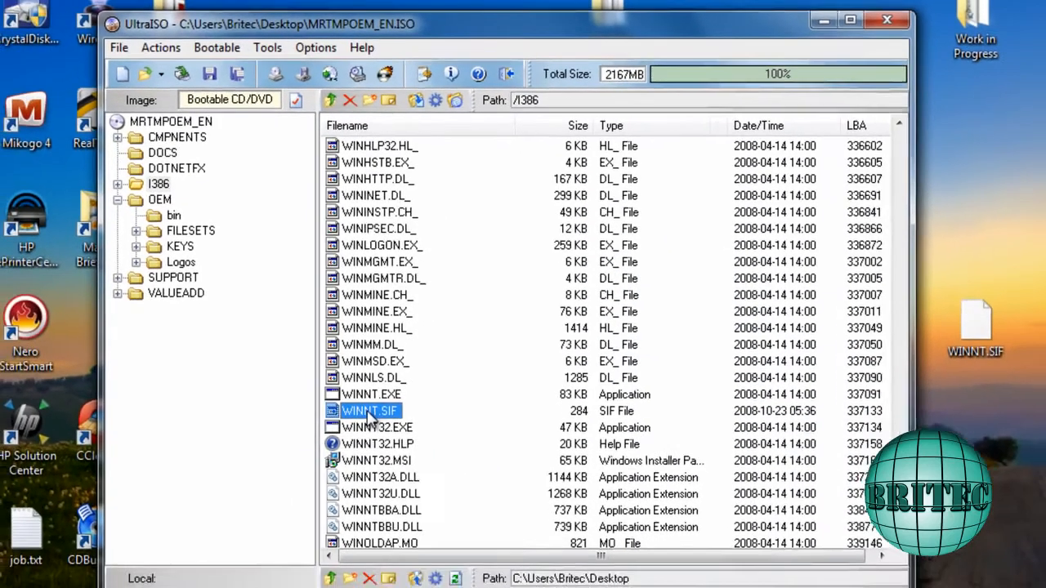
pyautogui.rightClick(353, 482)
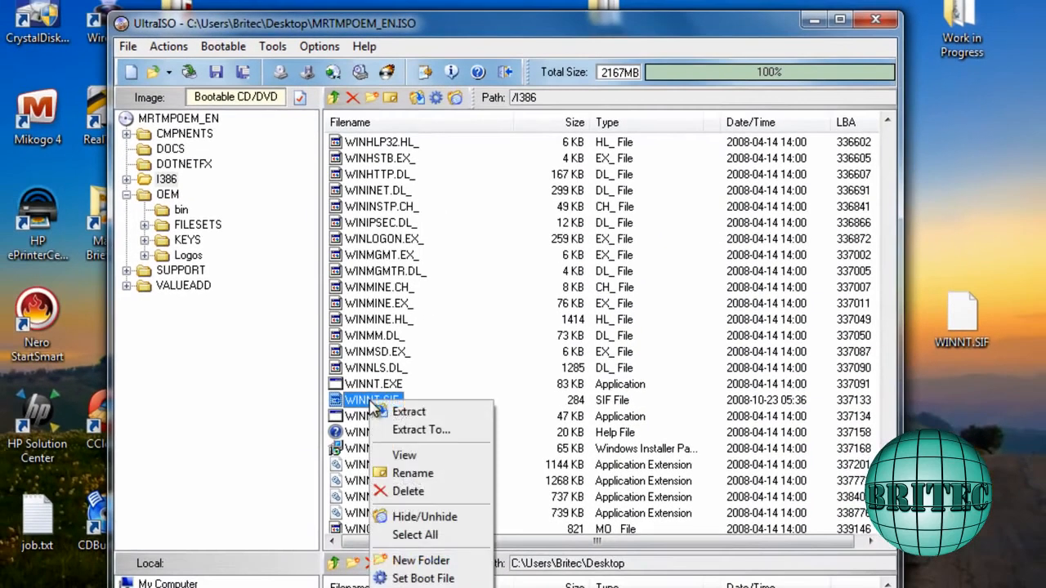
pyautogui.click(408, 492)
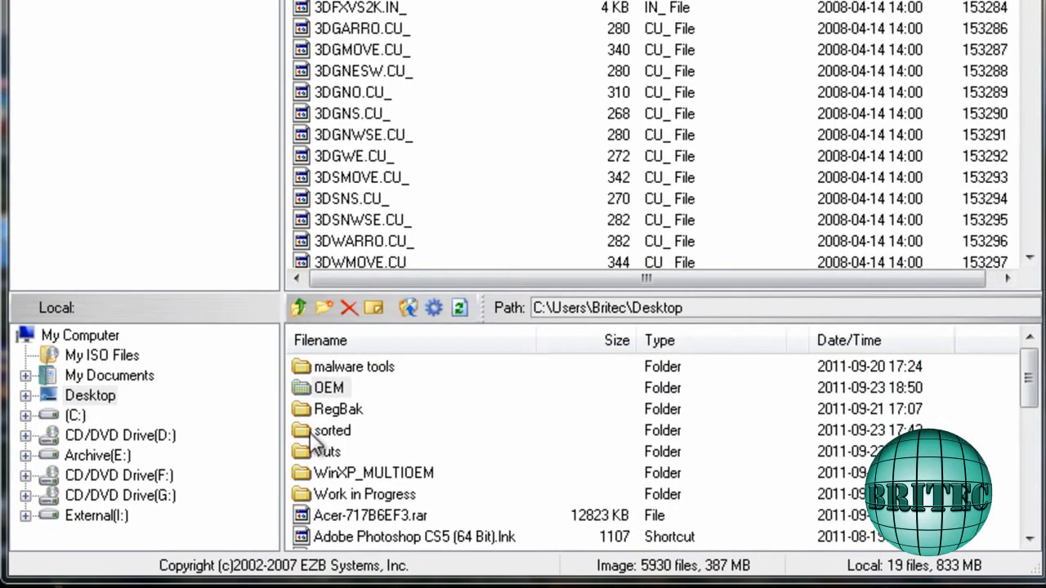
# - Add the replacement WINNT.SIF from the local Desktop to the image's I386 folder
pyautogui.click(90, 395)
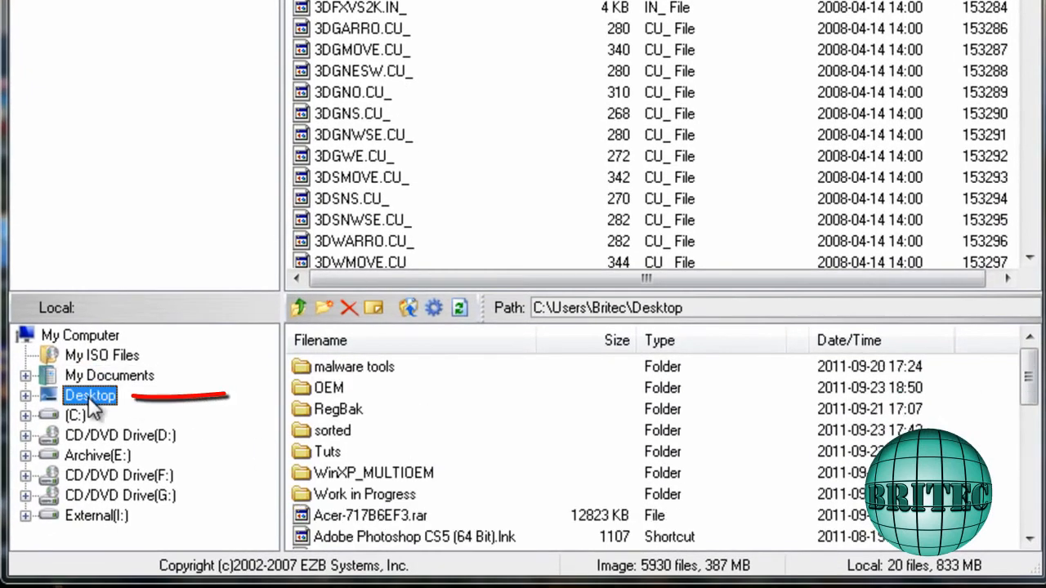
pyautogui.moveTo(1029, 378); pyautogui.dragTo(1031, 500)
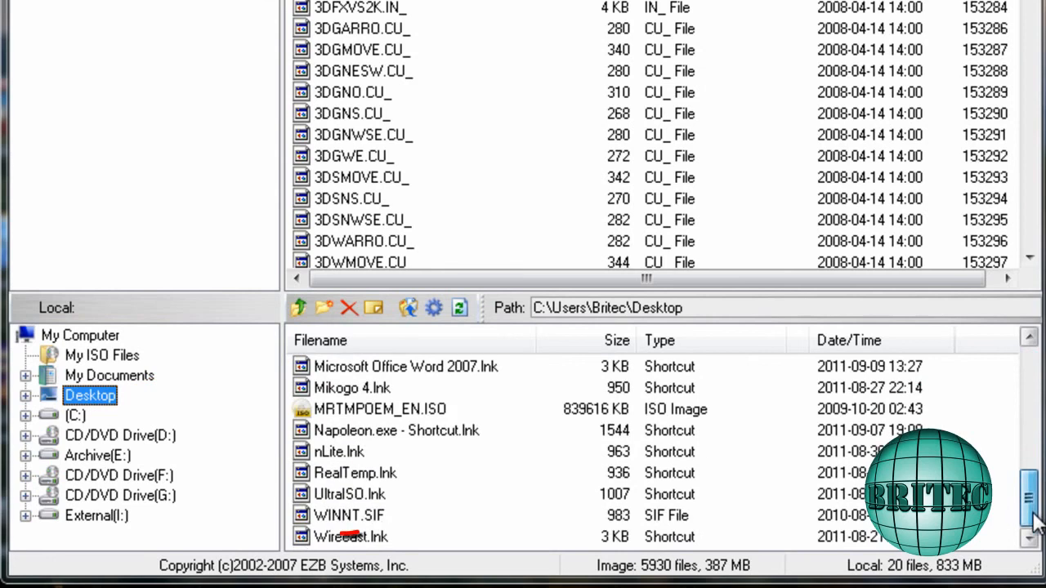
pyautogui.click(348, 516)
pyautogui.moveTo(345, 518); pyautogui.dragTo(417, 76)
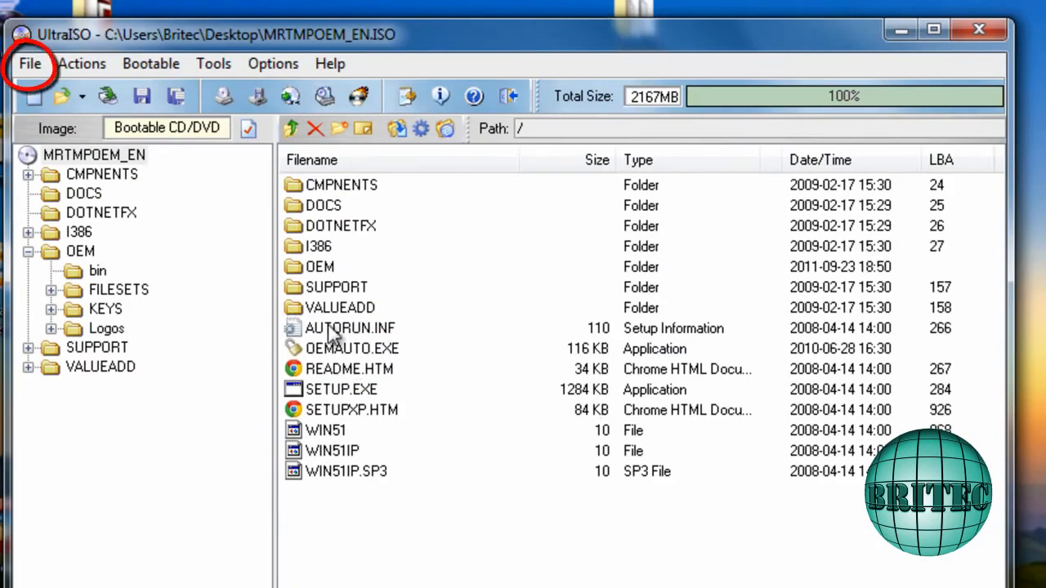
# - Save the modified MRTMPOEM_EN.ISO image under its existing name
pyautogui.click(29, 67)
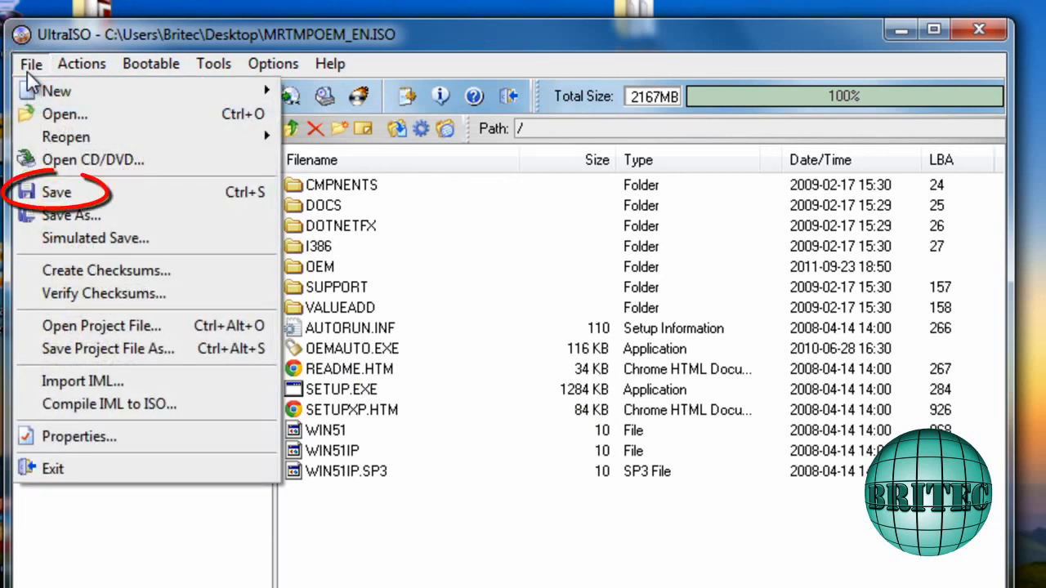
pyautogui.click(49, 193)
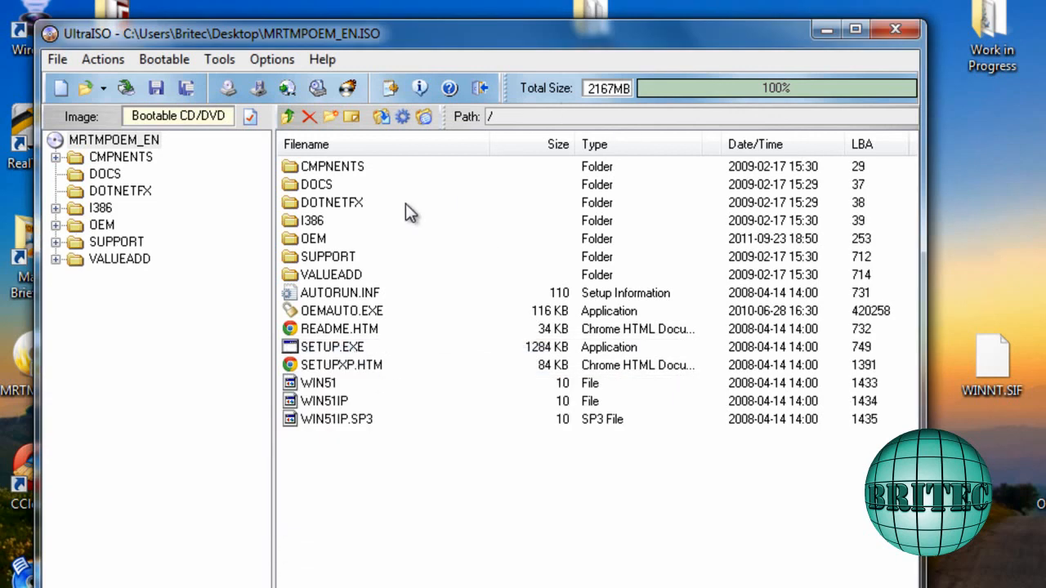
# - Examine the saved image's OEM folder down to the files in FILESETS/XP/0F173609, and return to the image root
pyautogui.doubleClick(309, 239)
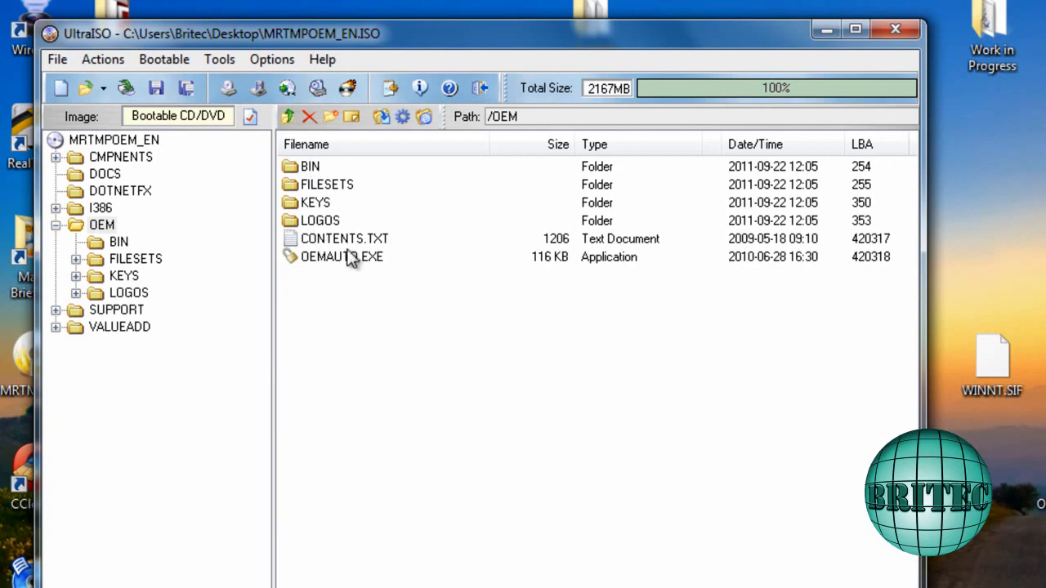
pyautogui.doubleClick(313, 184)
pyautogui.doubleClick(304, 168)
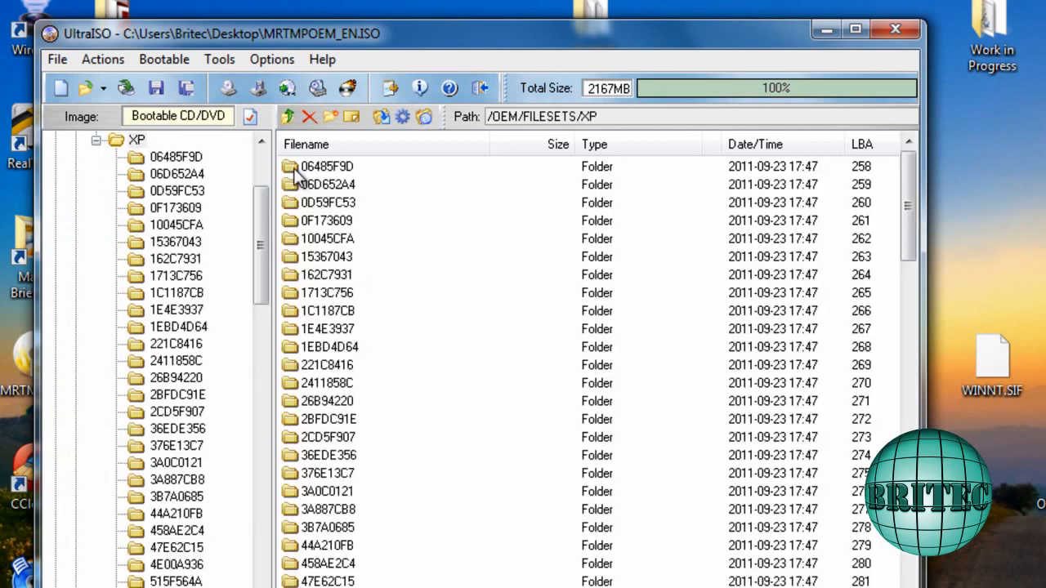
pyautogui.click(322, 223)
pyautogui.doubleClick(325, 223)
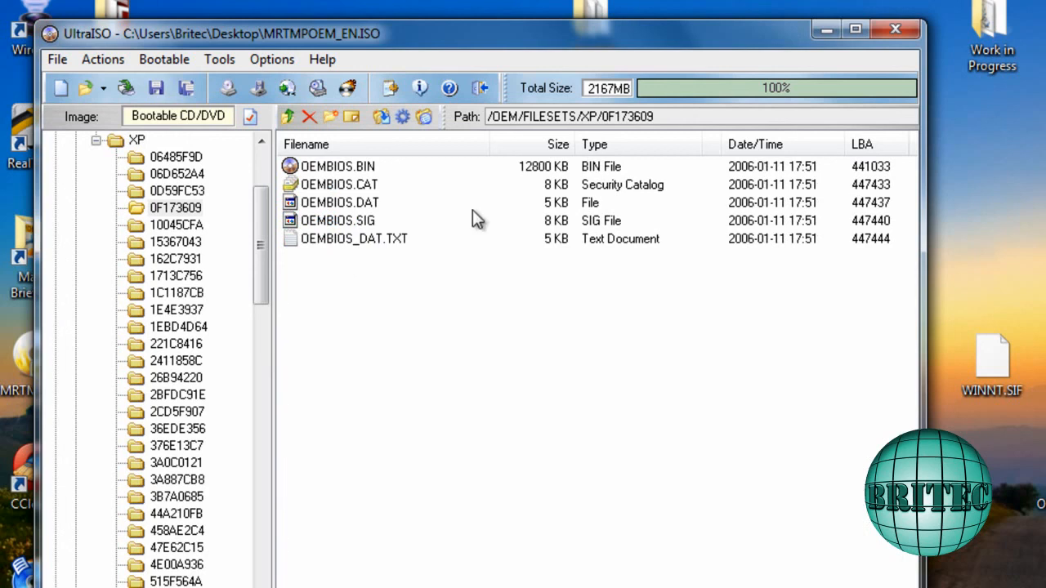
pyautogui.click(288, 116)
pyautogui.click(288, 116)
pyautogui.click(288, 116)
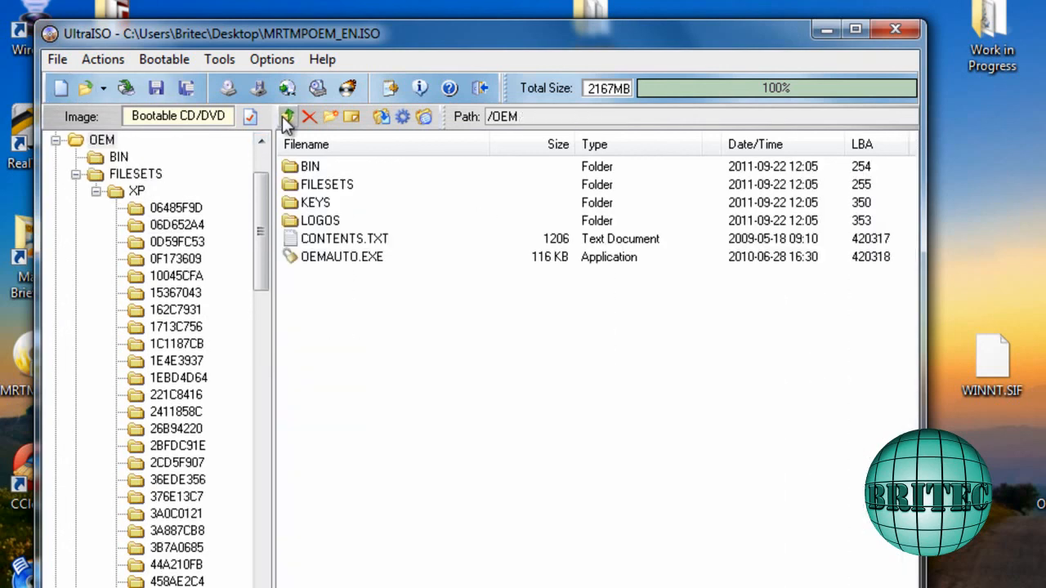
pyautogui.click(288, 116)
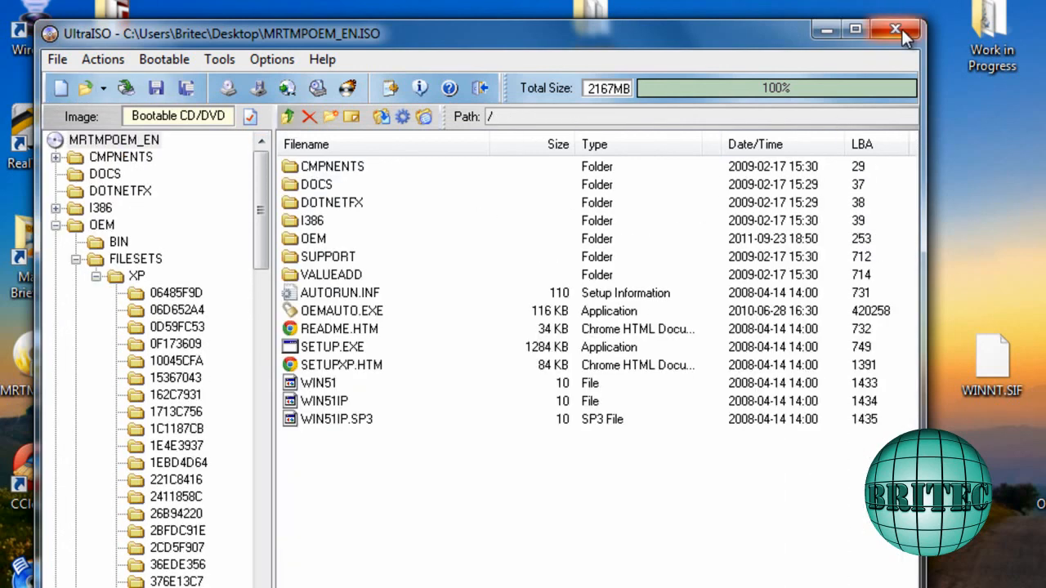
# - Close UltraISO and rearrange the desktop, placing the MRTMPOEM_EN ISO below the MRTMPOEM file and OEMAUTO.EXE directly below WINNT.SIF
pyautogui.click(899, 29)
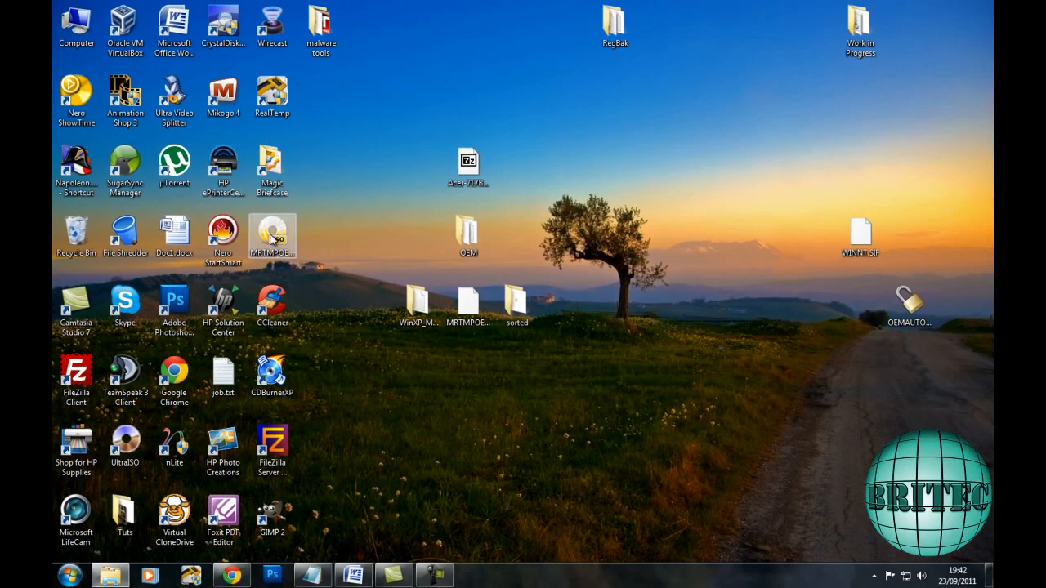
pyautogui.moveTo(37, 358); pyautogui.dragTo(402, 578)
pyautogui.moveTo(474, 394)
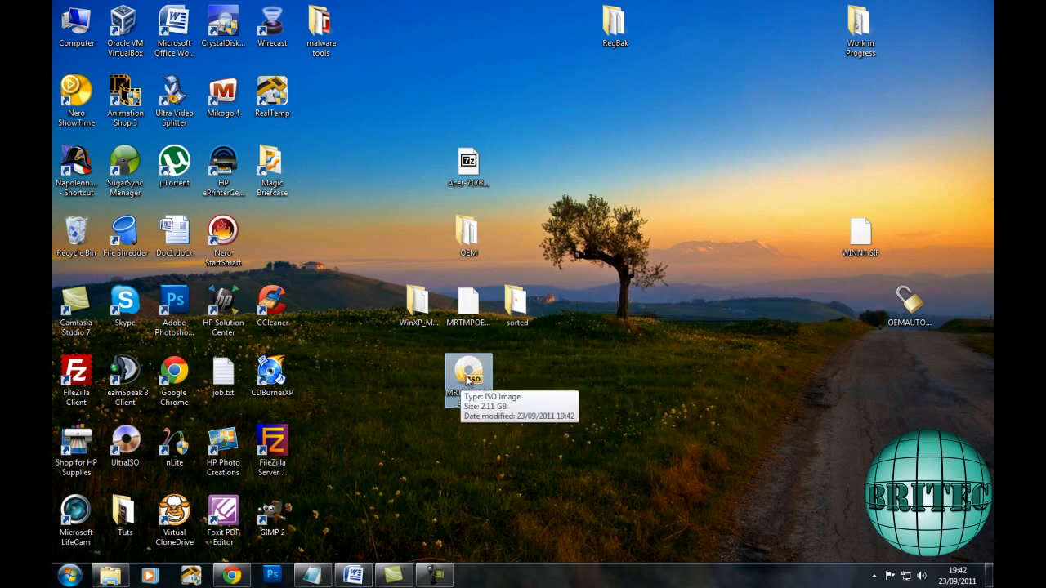
pyautogui.moveTo(913, 304); pyautogui.dragTo(854, 313)
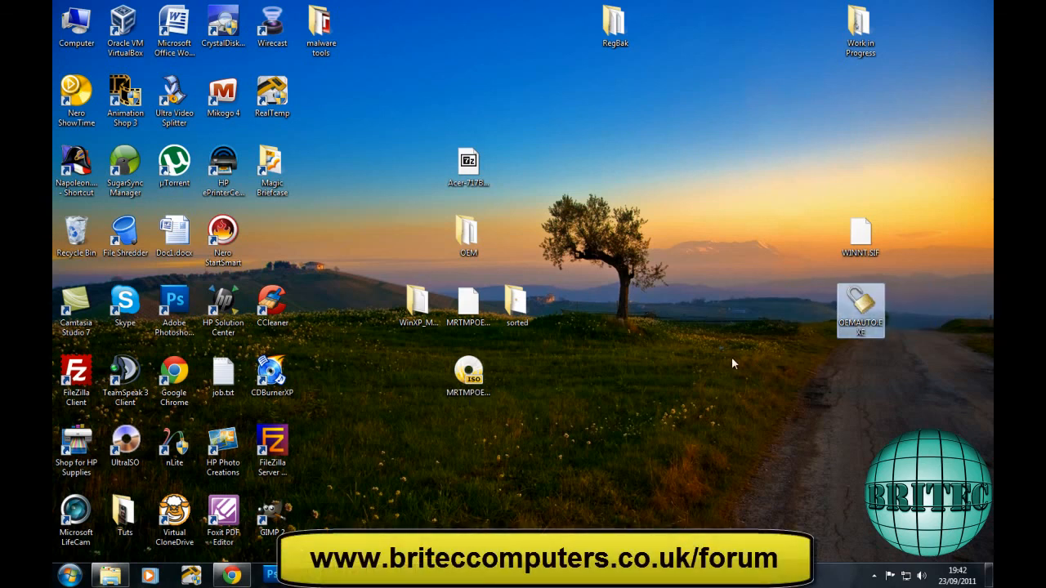